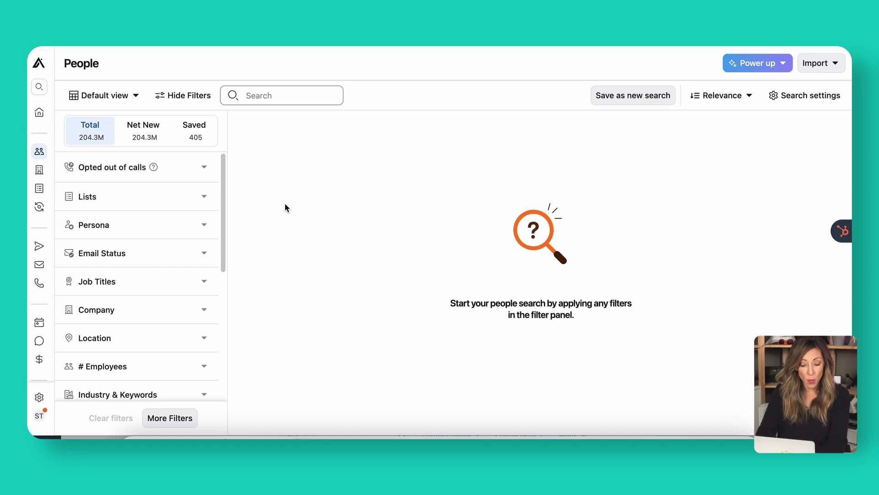
- Expand the Persona filter to reveal Marketing Director, Sales Manager and Business Development Manager
left_click(202, 226)
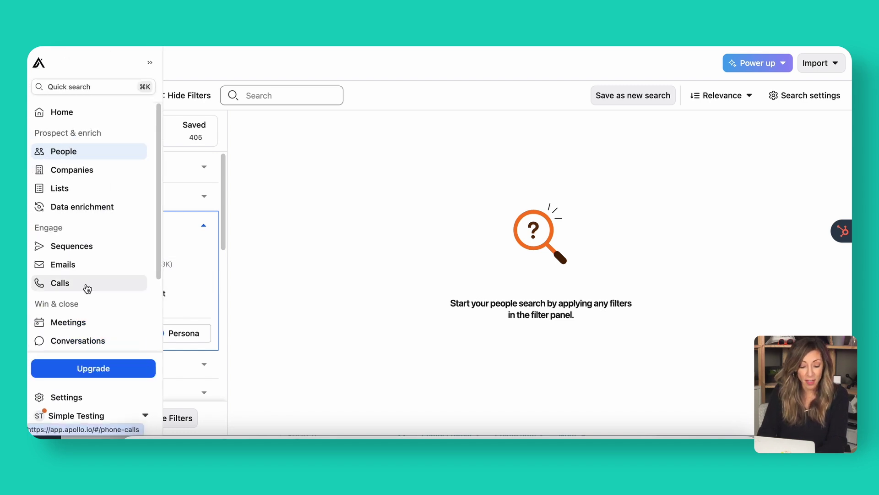
- Filter people by the Marketing Director, Sales Manager and Business Development Manager personas
left_click(69, 264)
left_click(70, 279)
left_click(69, 298)
left_click(204, 225)
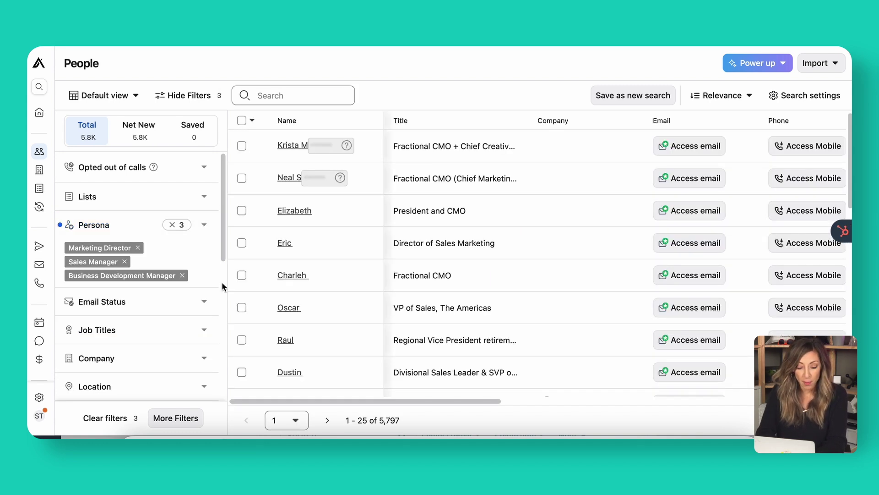
- Limit Email Status to Verified and Likely to engage, leaving 3,804 results
scroll(221, 282, "down", 1)
left_click(204, 287)
scroll(158, 298, "down", 4)
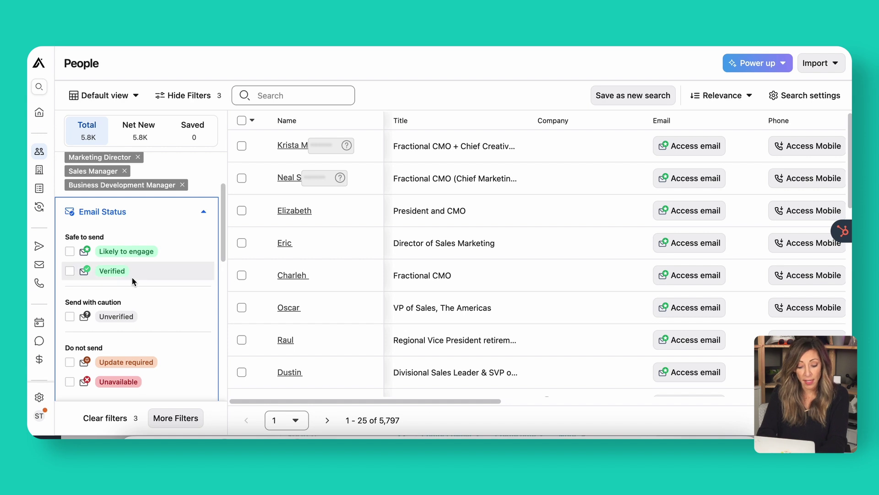
left_click(70, 251)
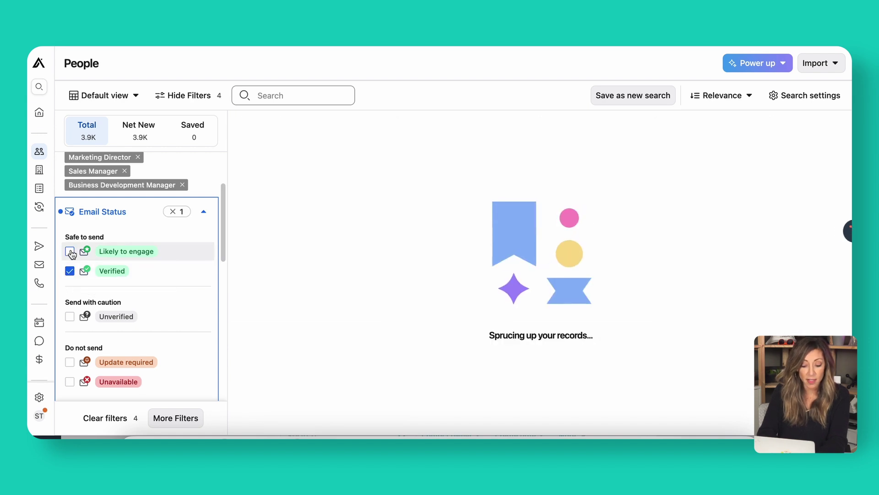
left_click(204, 212)
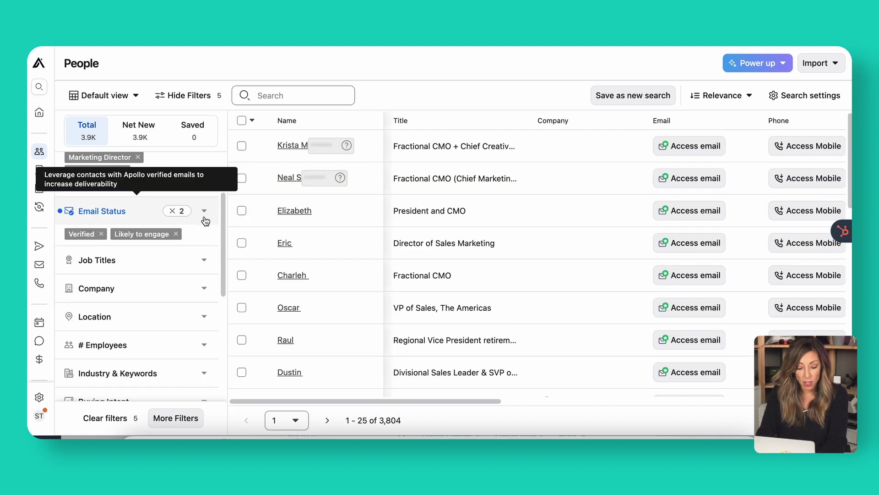
left_click(202, 316)
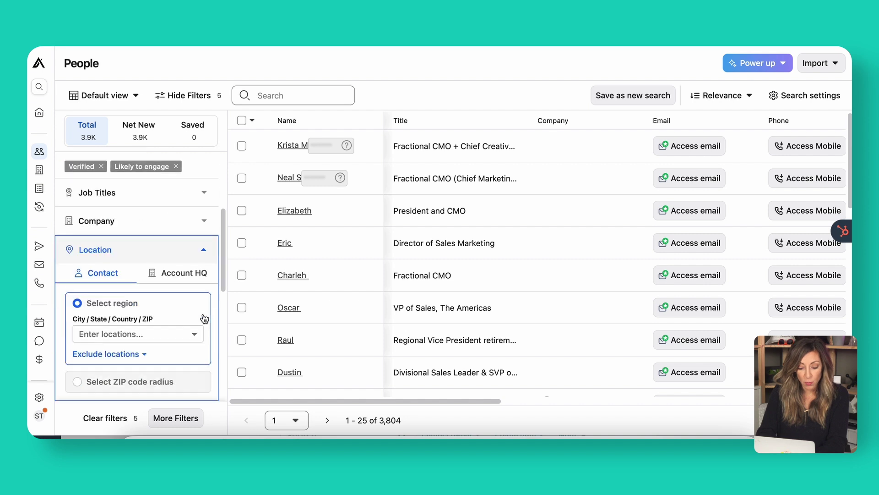
- Add a United States person location filter
left_click(165, 317)
type("united")
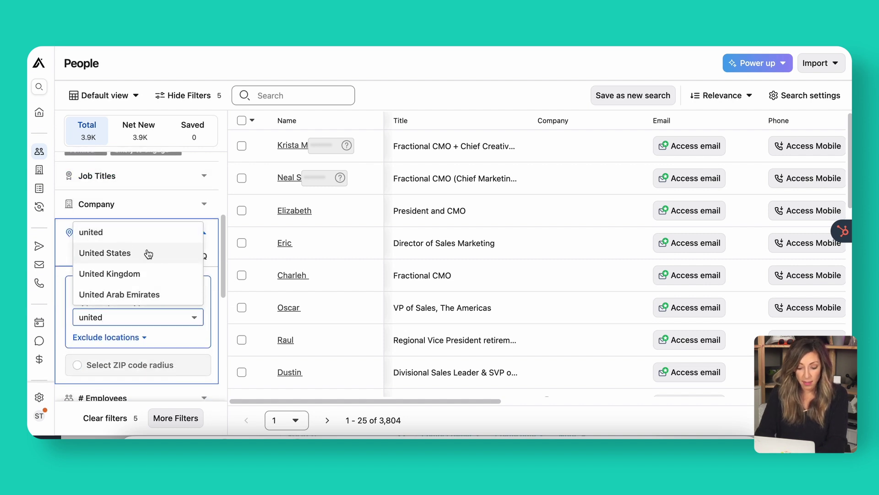
left_click(126, 251)
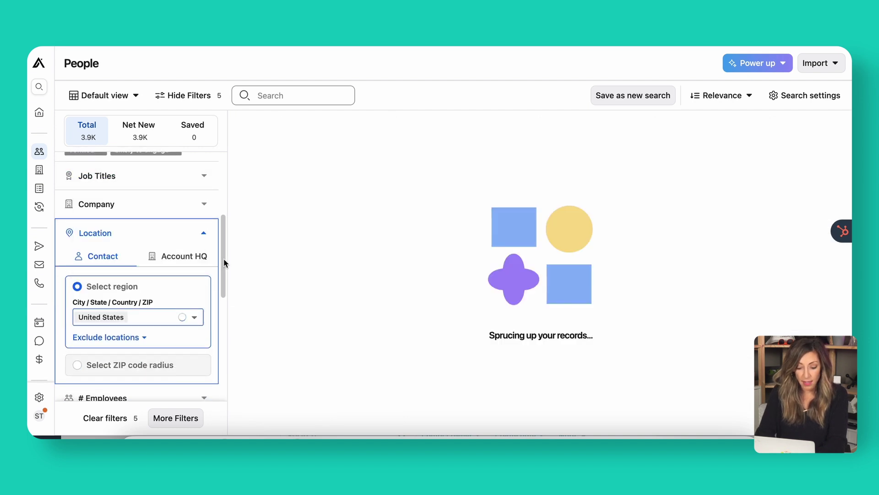
left_click(205, 234)
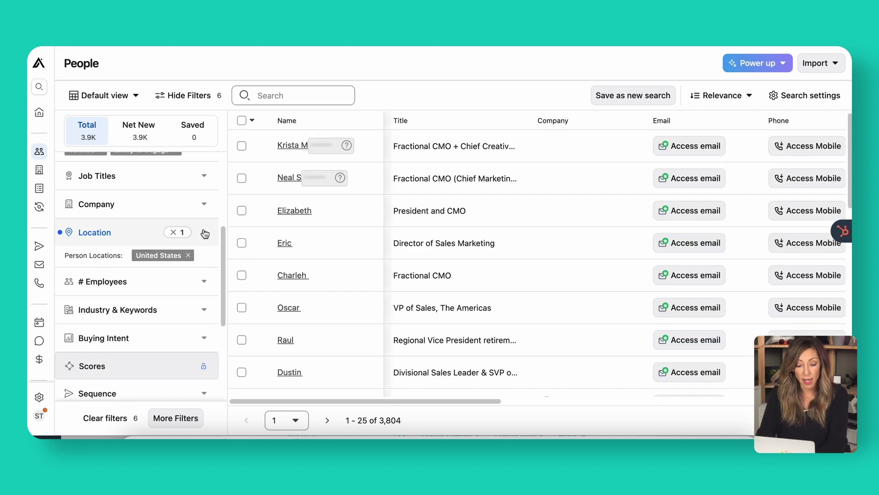
- Review the Buying Intent filter options without applying any
scroll(197, 294, "down", 2)
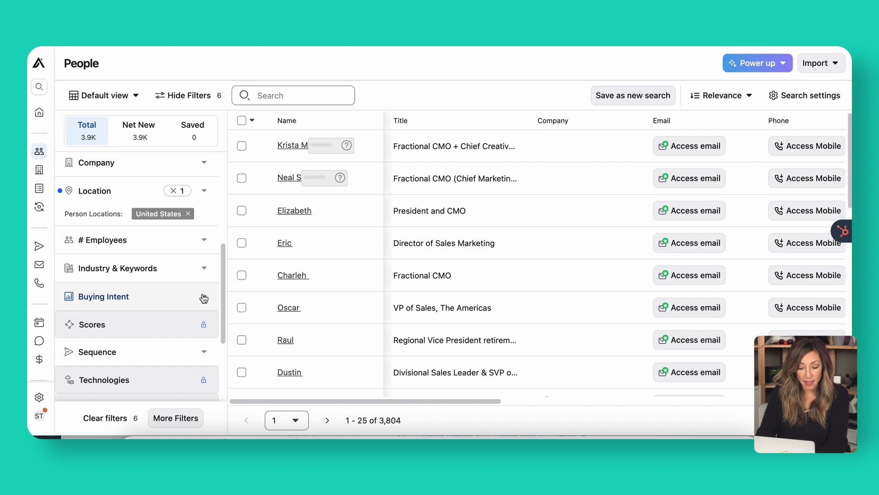
left_click(204, 298)
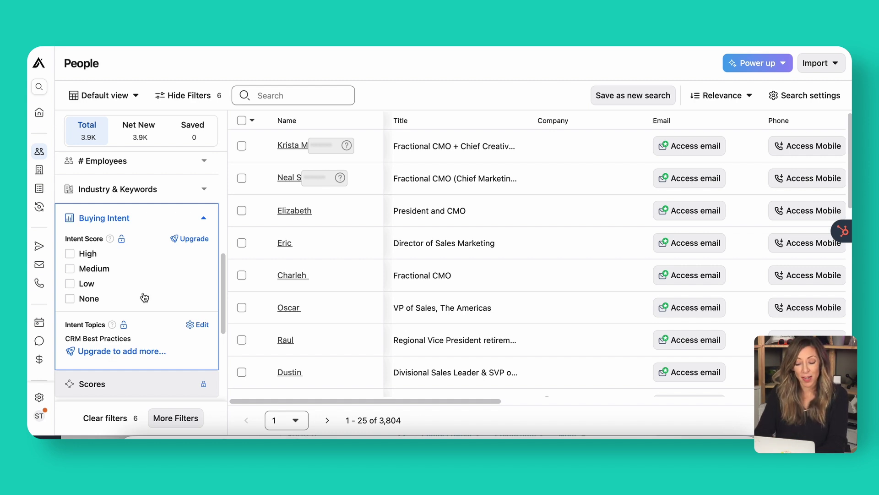
left_click(204, 219)
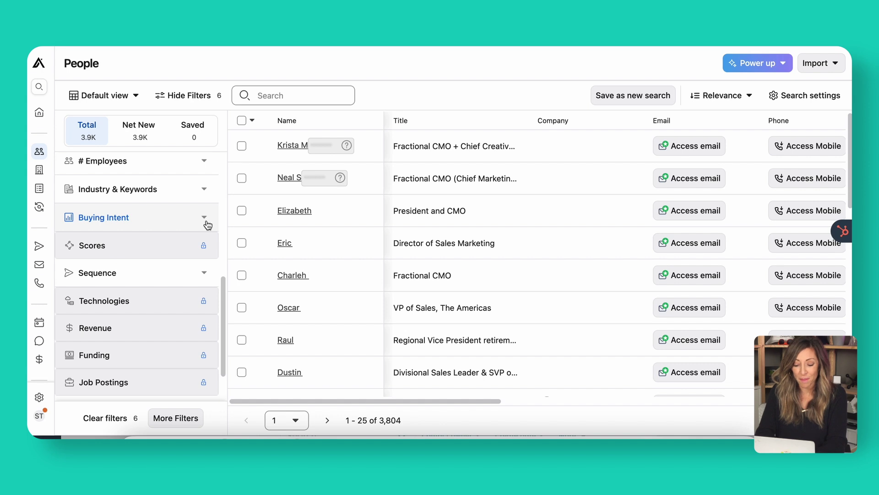
scroll(136, 285, "up", 5)
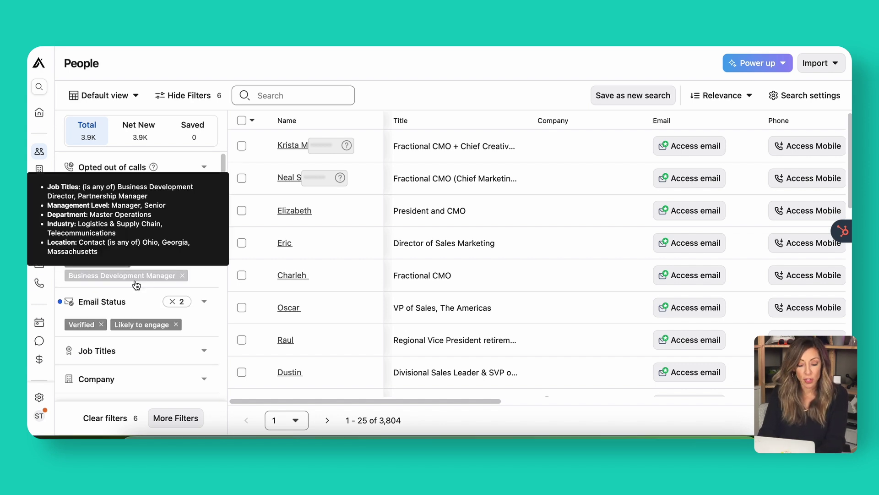
- Apply a 0–2 year Time in Current Role filter, cutting results to 1,105 people
left_click(187, 421)
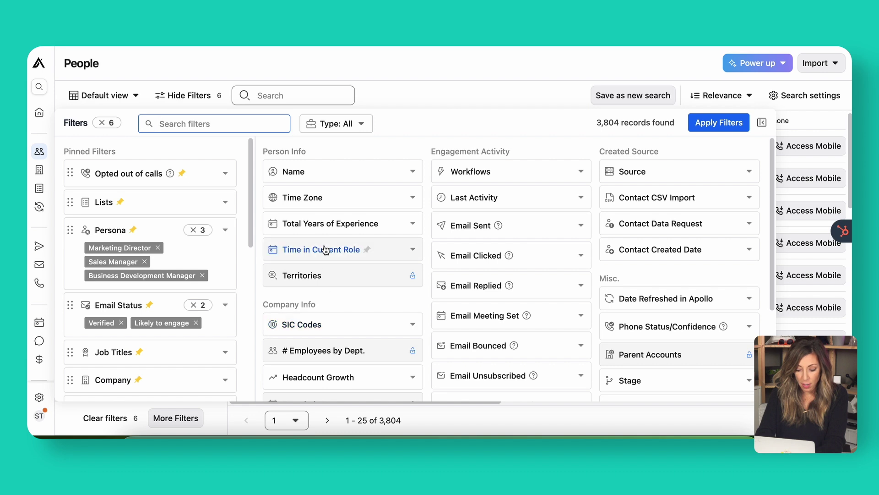
left_click(338, 258)
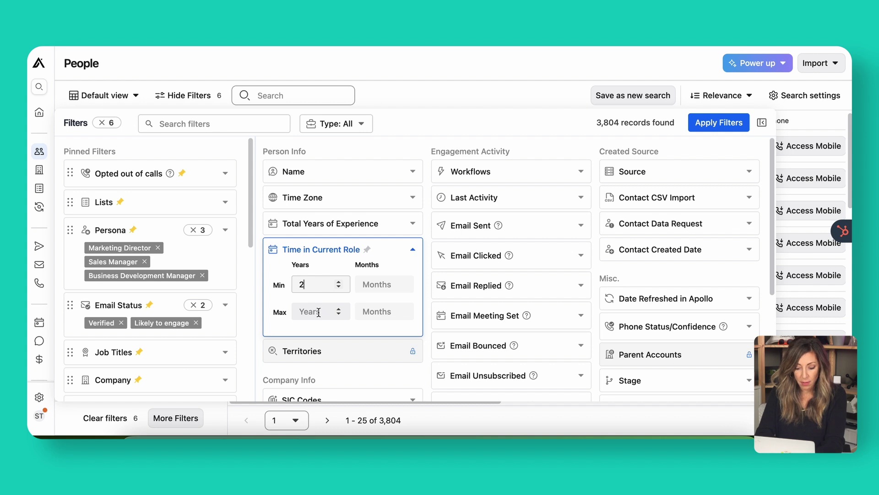
key("Tab")
key("Tab")
type("2")
left_click(409, 132)
left_click(710, 127)
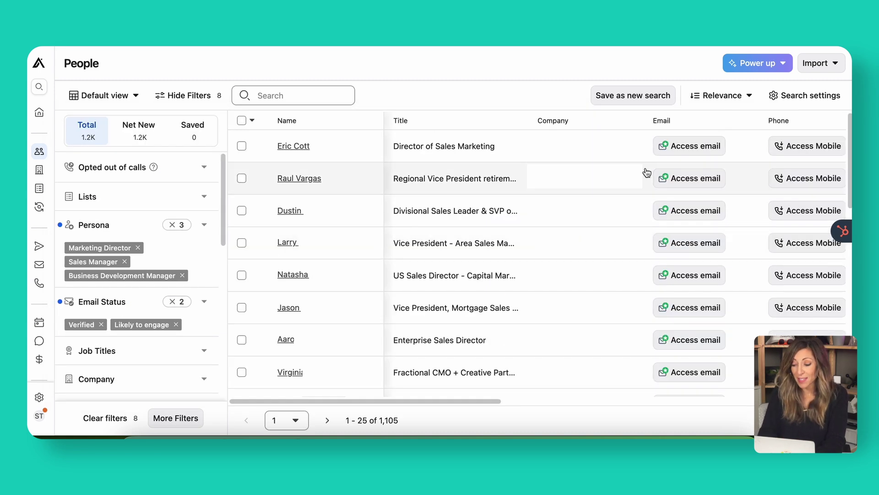
left_click(636, 101)
- Save the filtered people search as 'New lead gen campaign 1'
key("super+a")
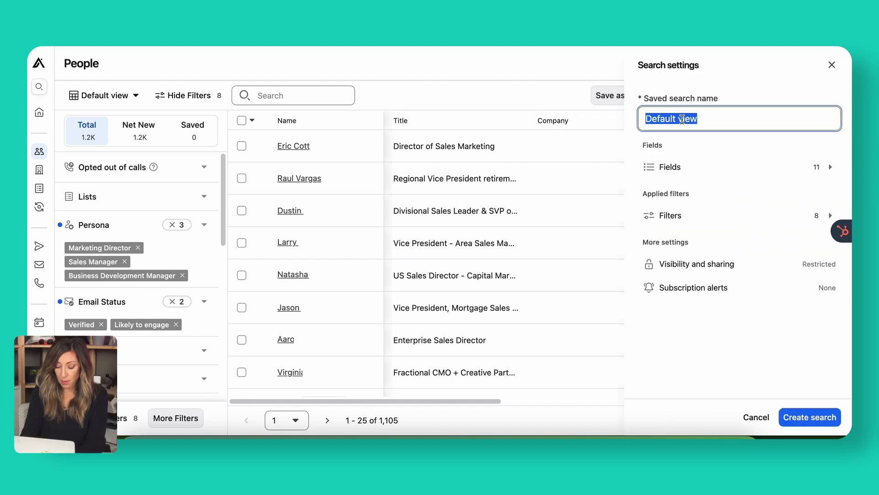
type("New lead g")
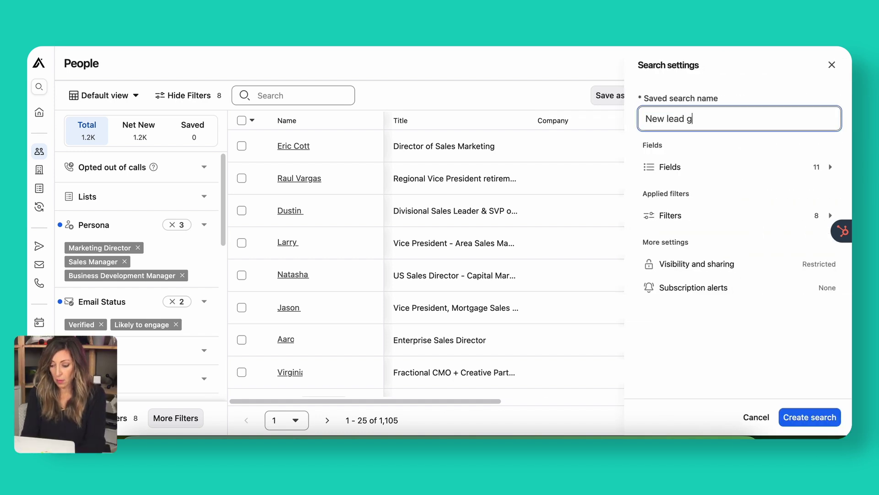
type("en campaign 1")
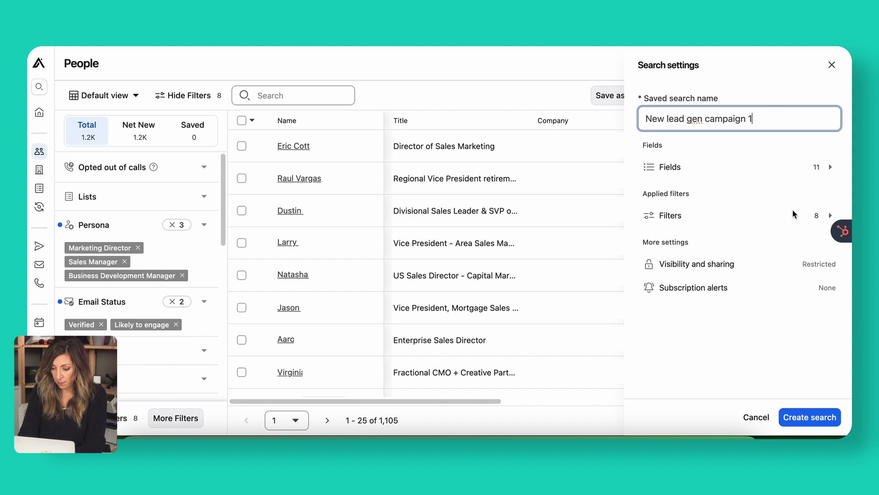
left_click(810, 417)
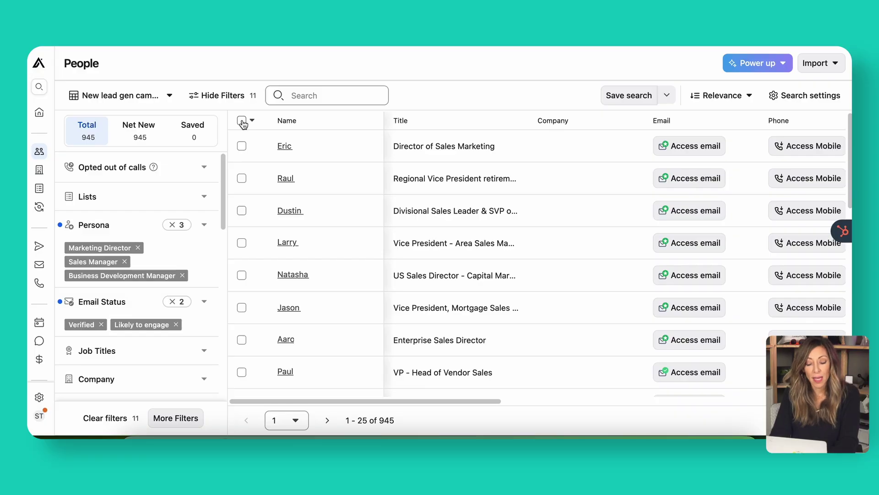
- Save the first 25 contacts to a new list, New lead gen campaign 1
left_click(243, 122)
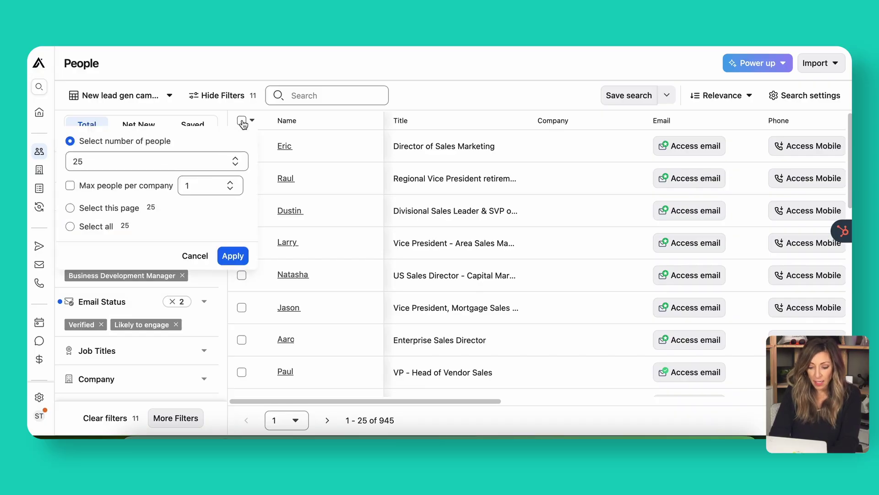
left_click(238, 256)
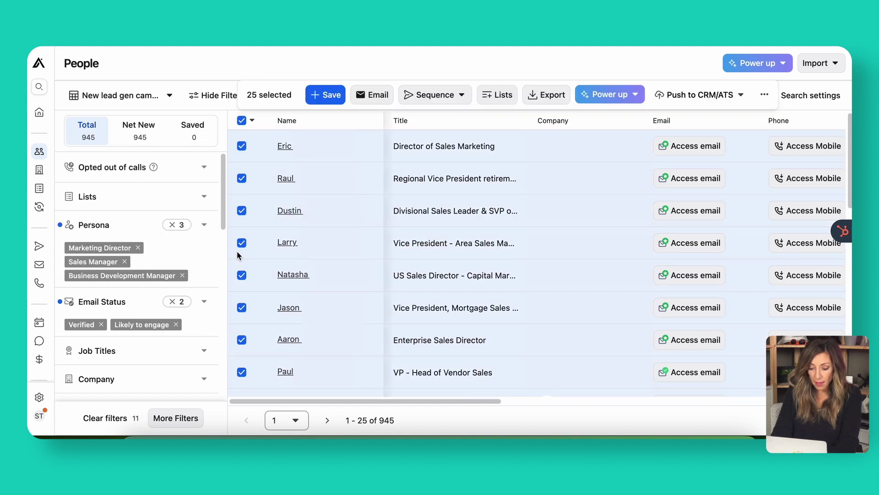
left_click(495, 96)
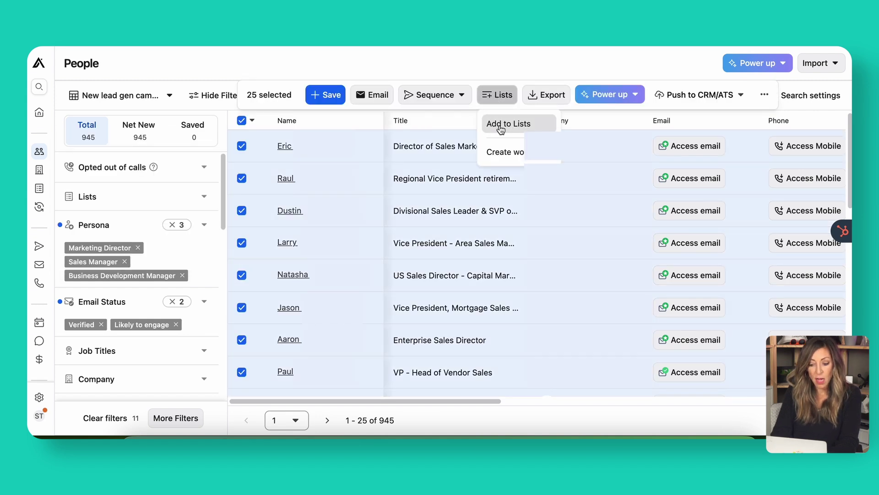
left_click(501, 124)
left_click(328, 196)
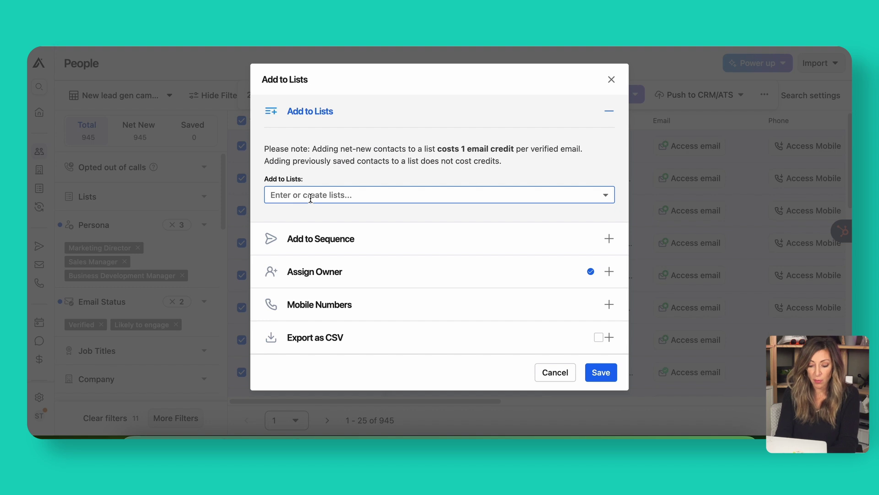
type("New lead gen campaign 1")
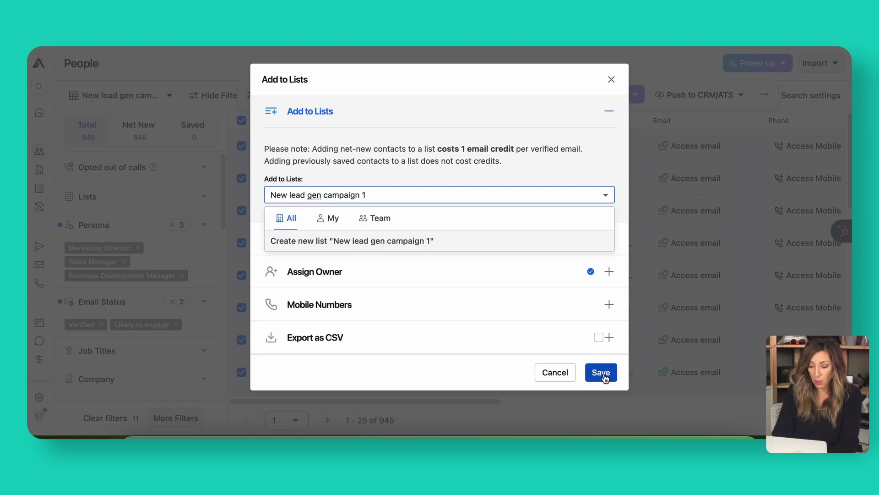
left_click(603, 373)
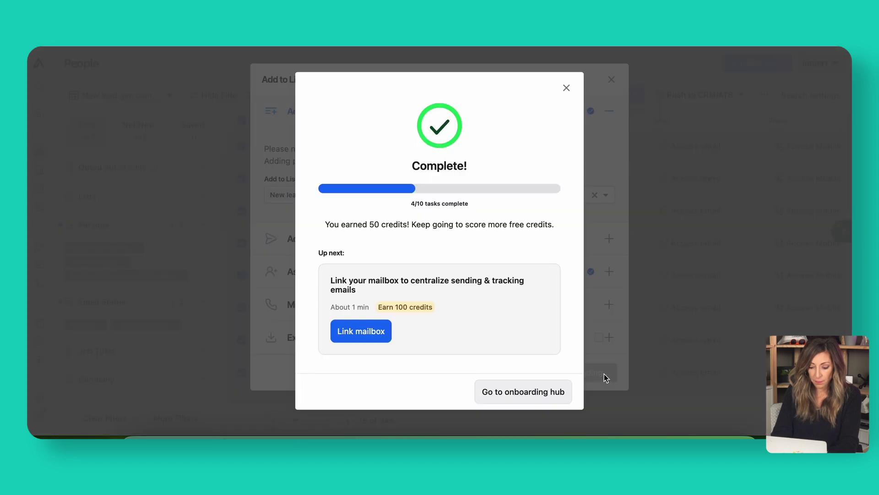
- Select the next 25 people in the results
left_click(604, 374)
left_click(242, 121)
left_click(232, 255)
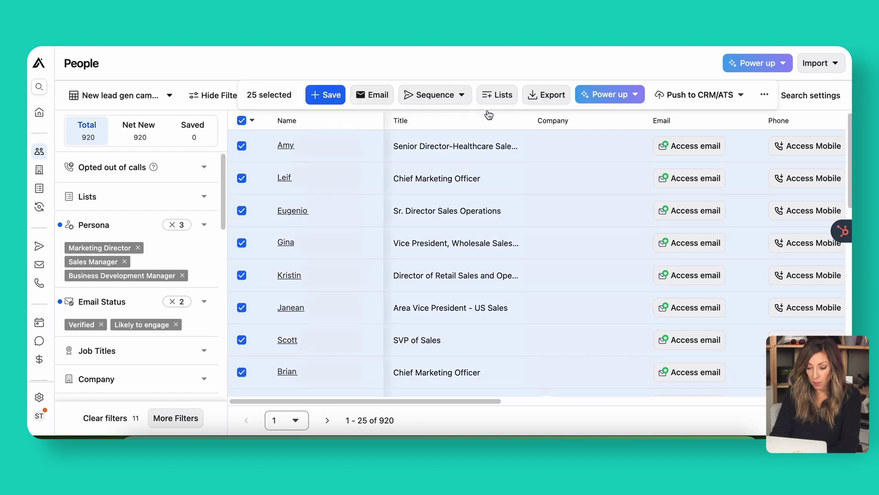
- Add the second batch of 25 contacts to the existing New lead gen campaign 1 list
left_click(504, 96)
left_click(508, 121)
left_click(388, 196)
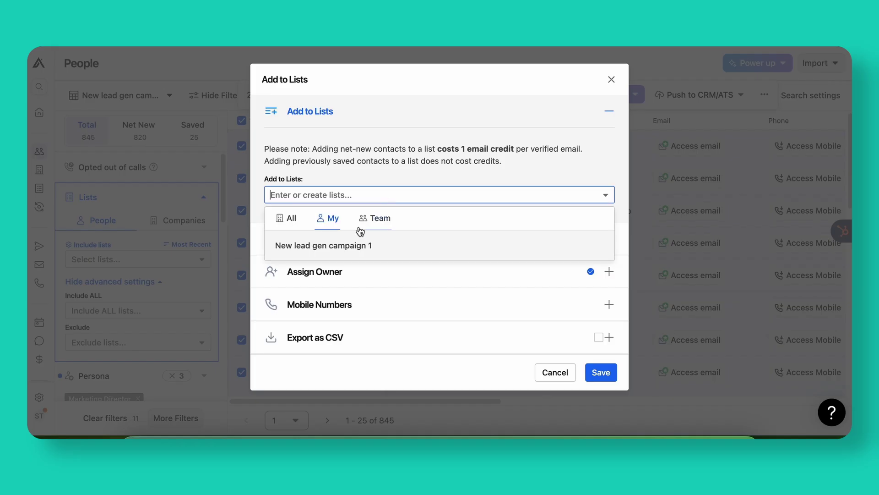
left_click(358, 246)
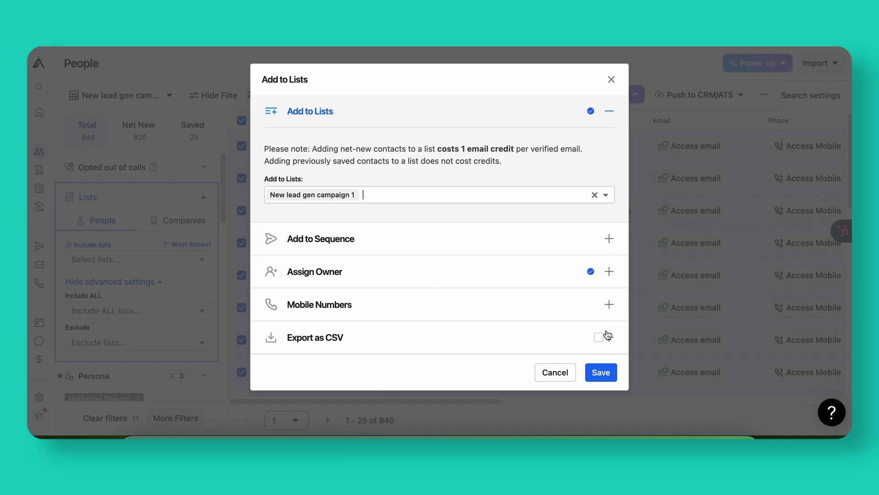
left_click(602, 372)
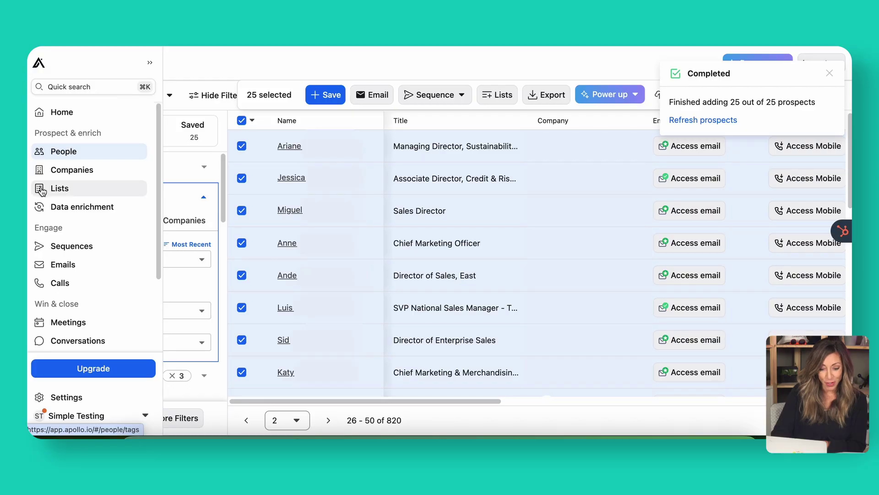
- Go to the Lists page to view the saved list
left_click(41, 189)
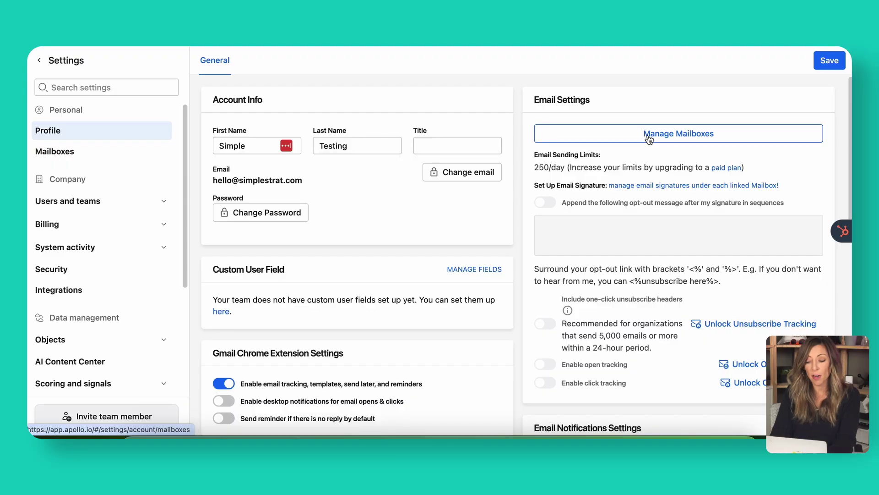
- Start linking a Google mailbox from Manage Mailboxes
left_click(649, 137)
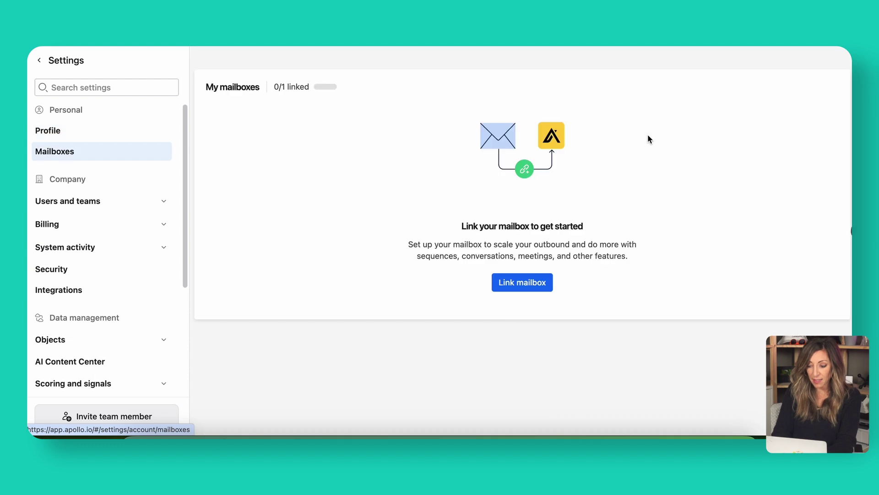
left_click(533, 284)
left_click(638, 359)
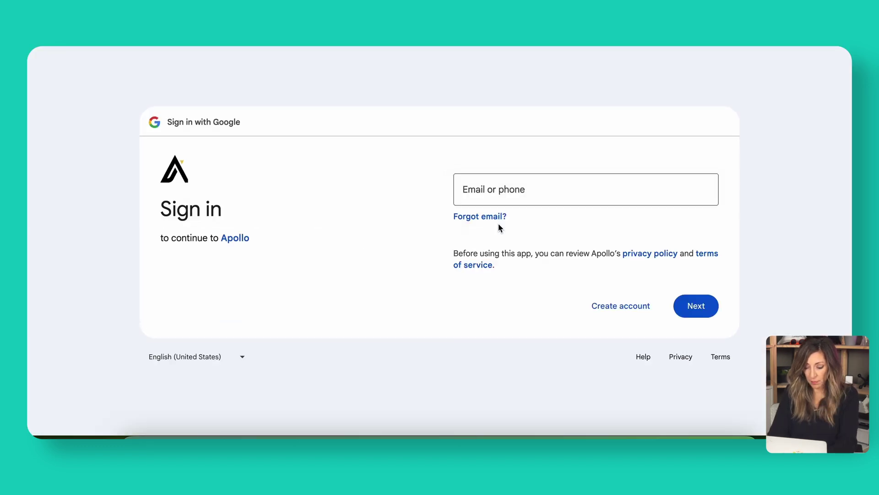
- Sign in with the Google account e-mail and password from the password manager
left_click(530, 269)
left_click(696, 306)
left_click(697, 199)
left_click(579, 257)
key("Return")
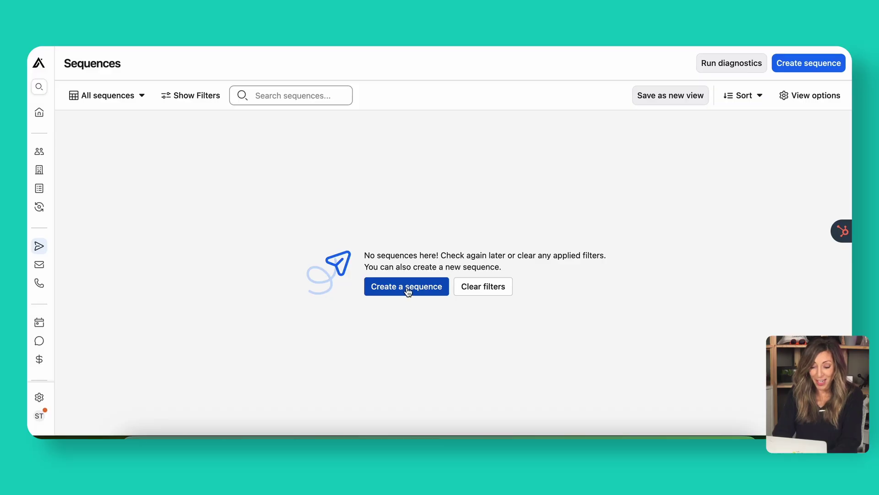
- Open the Create a sequence dialog from the empty Sequences page
left_click(407, 287)
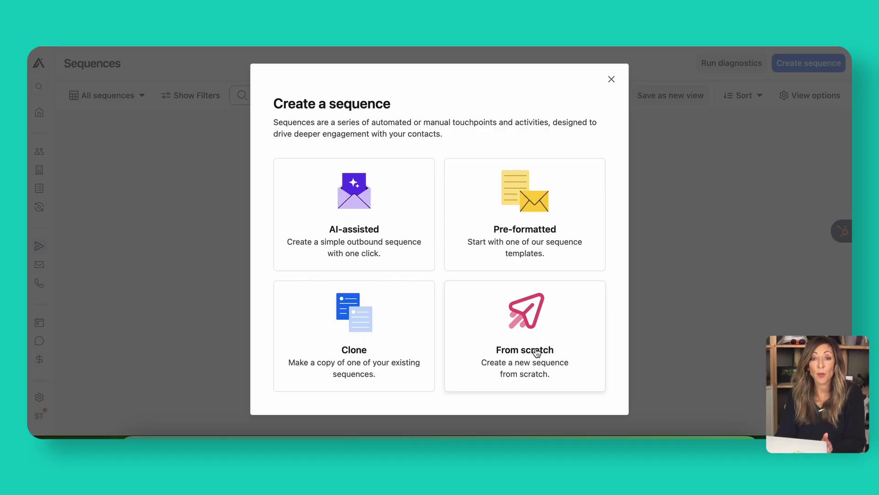
- Find the 'target' prebuilt template 'Target high intent prospects' and create a sequence from it
left_click(518, 230)
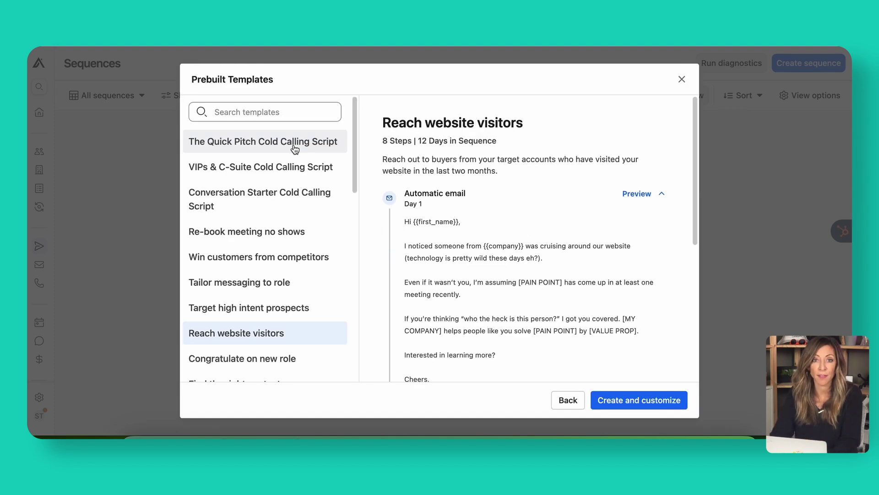
left_click(269, 149)
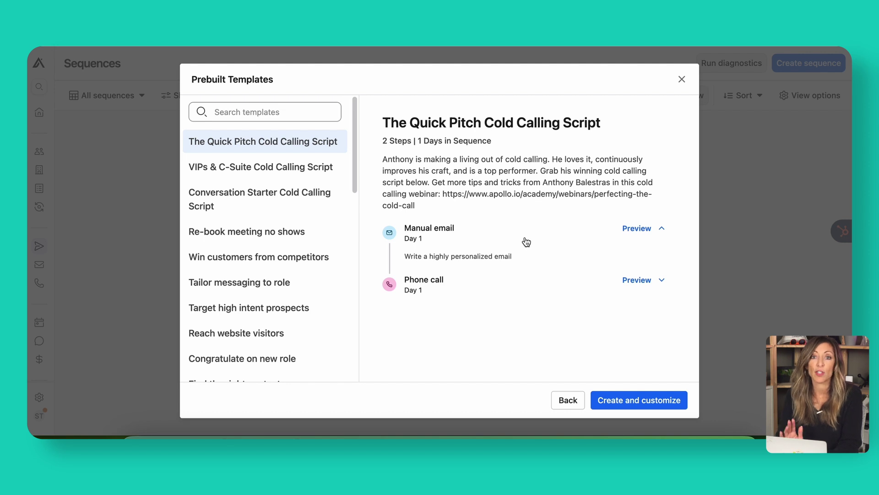
left_click(290, 113)
type("targ")
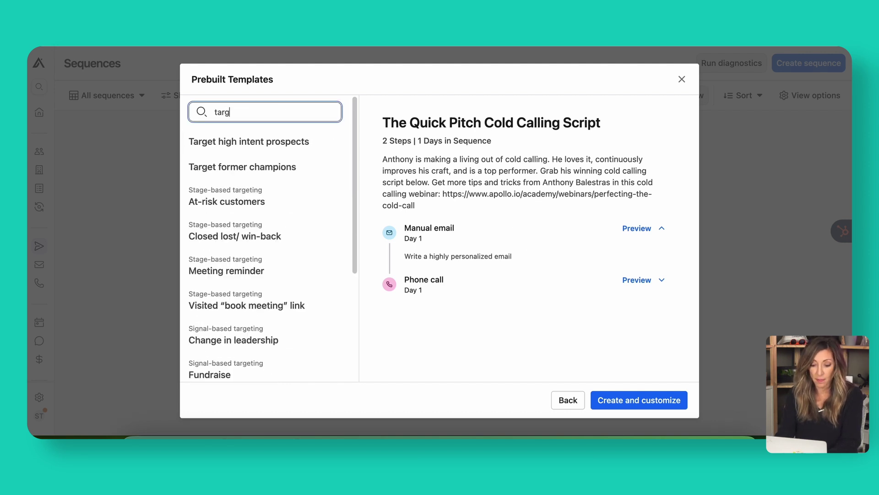
type("et")
left_click(294, 144)
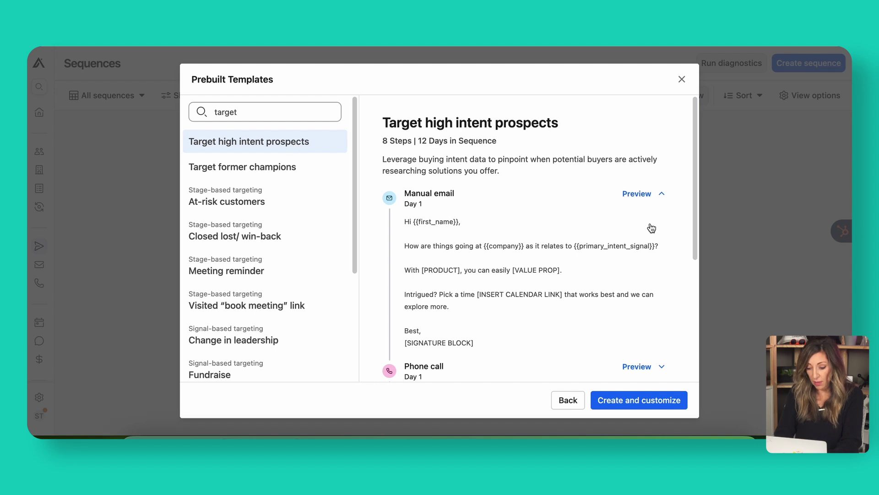
scroll(504, 272, "down", 5)
scroll(504, 275, "up", 5)
scroll(504, 277, "up", 1)
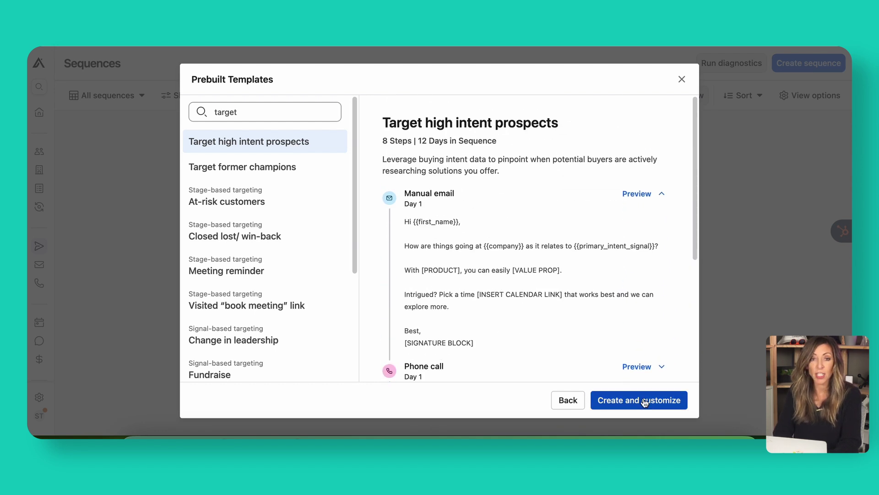
left_click(645, 401)
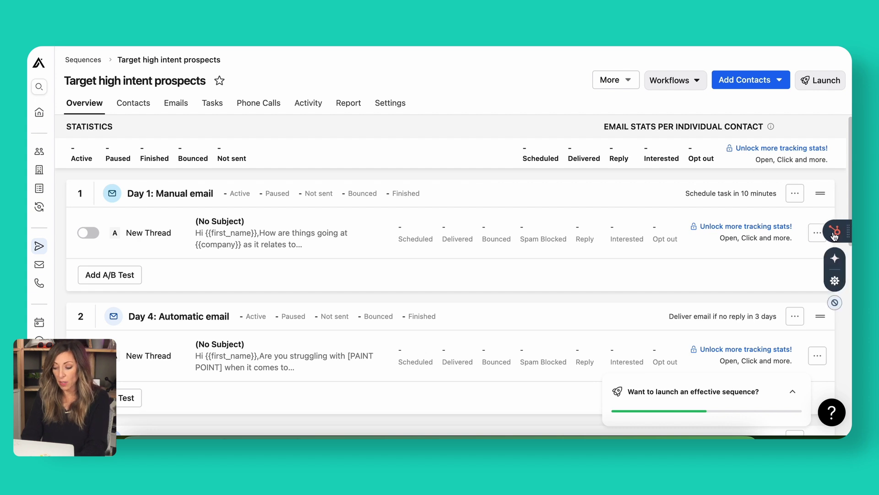
- Edit the Day 1 email, generate an AI draft, and dislike the first suggested subject line
left_click(818, 232)
left_click(814, 253)
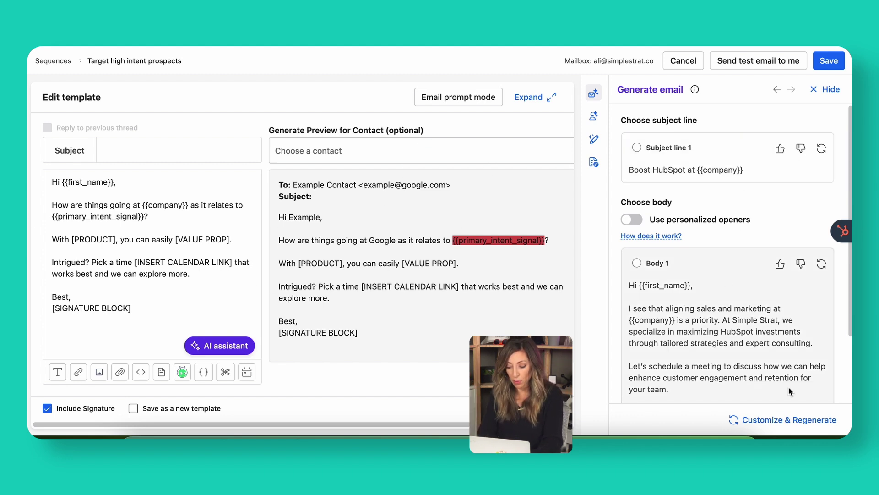
left_click(779, 419)
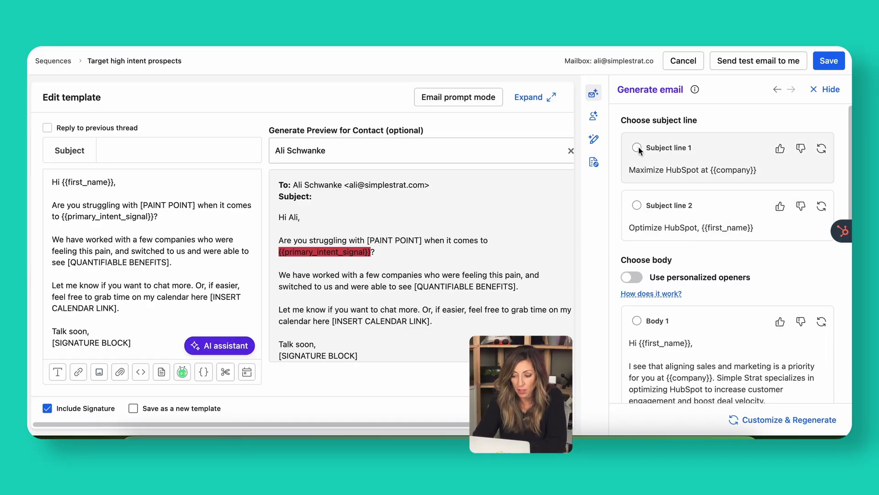
left_click(800, 153)
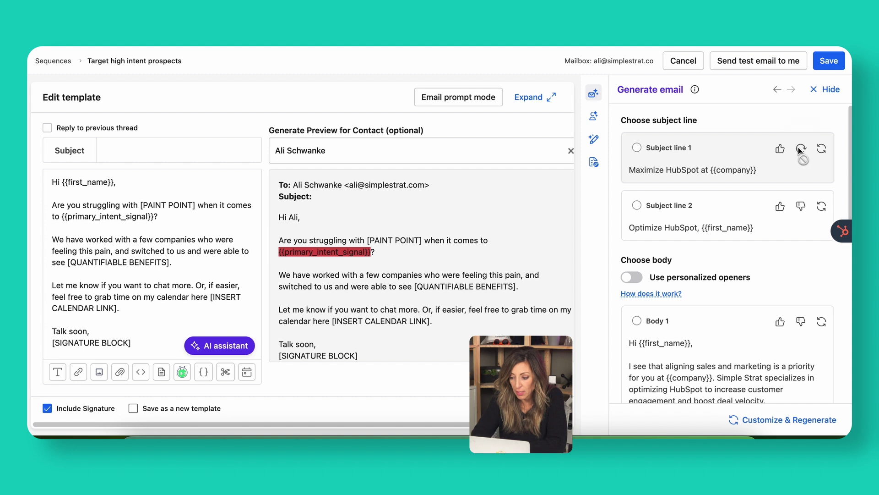
left_click(822, 148)
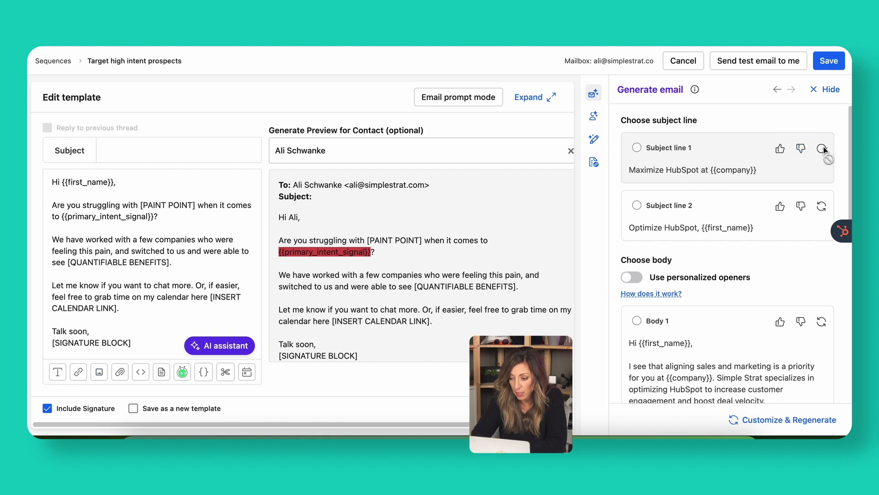
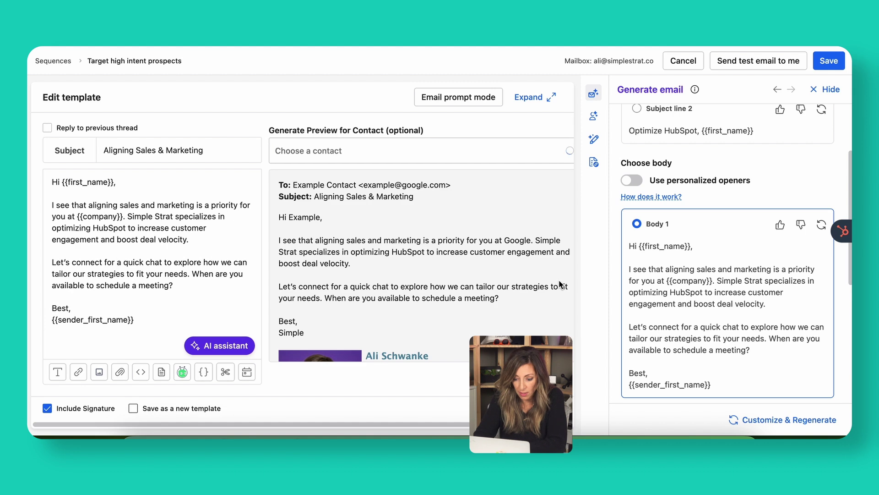
- Save the Day 4 'Aligning Sales & Marketing' email template
scroll(491, 281, "down", 3)
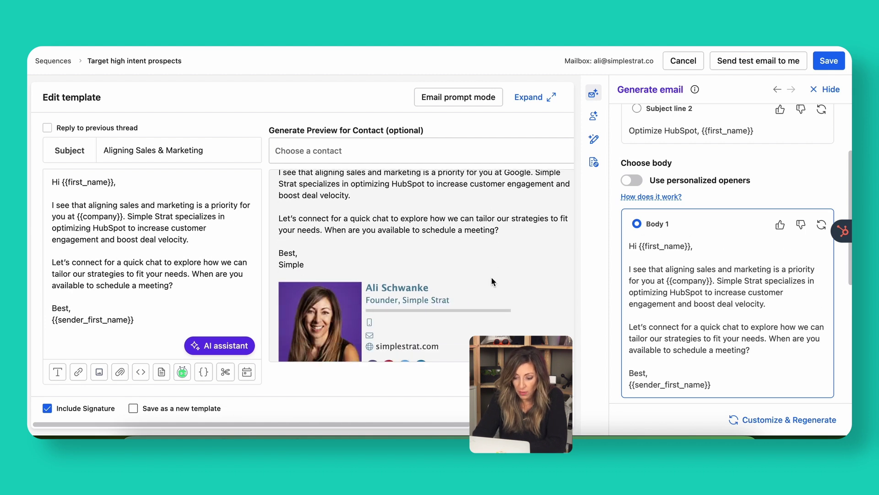
scroll(491, 280, "up", 3)
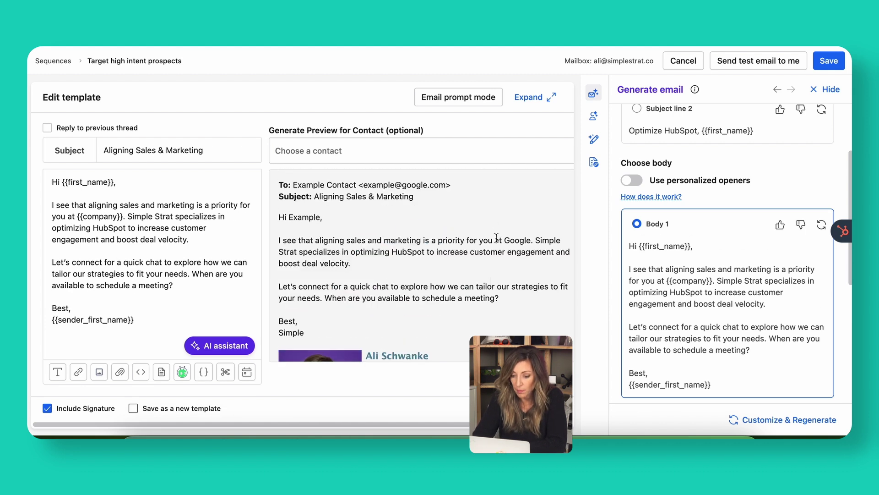
left_click(835, 64)
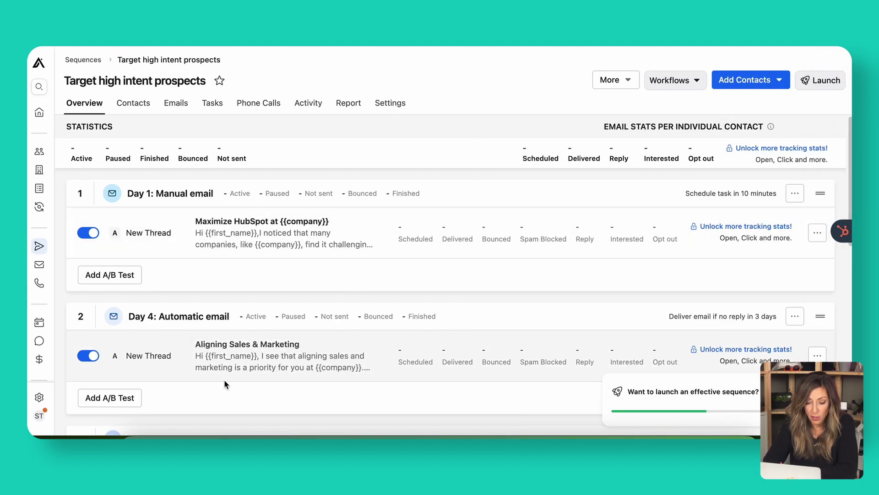
- Review the seven sequence steps on the overview, down to the Day 12 phone call
scroll(224, 379, "down", 4)
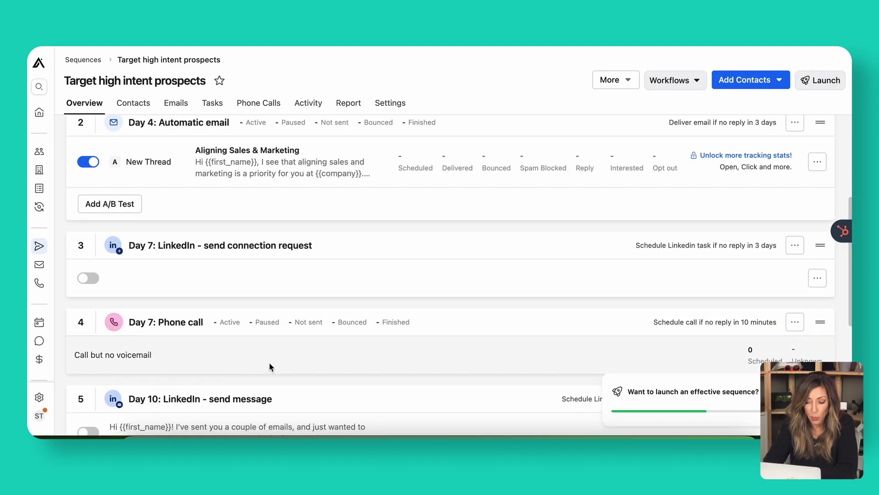
scroll(269, 364, "up", 4)
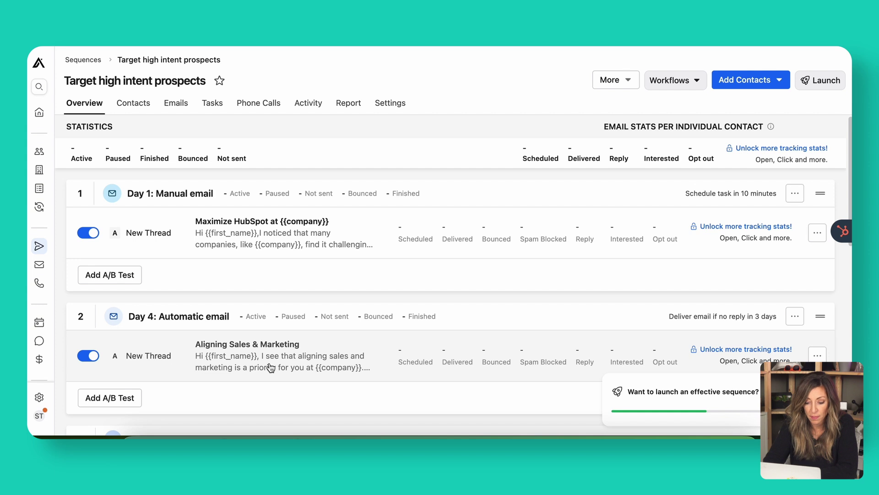
scroll(271, 366, "down", 3)
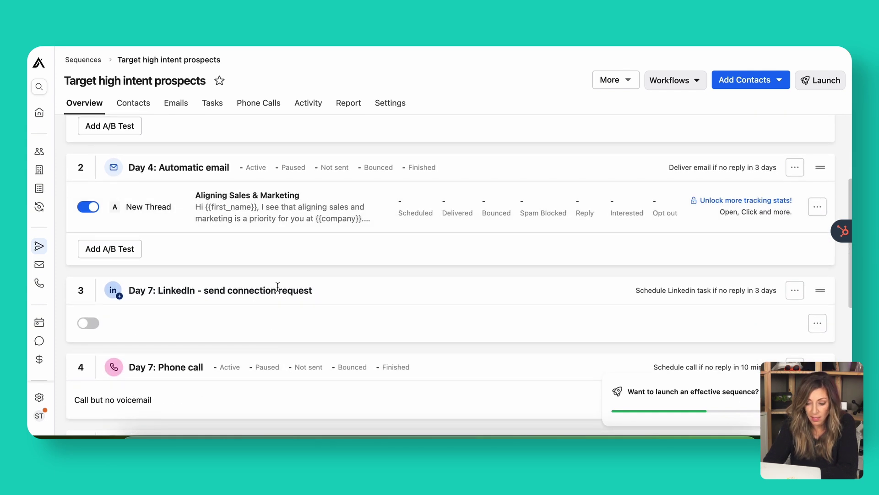
scroll(326, 306, "down", 3)
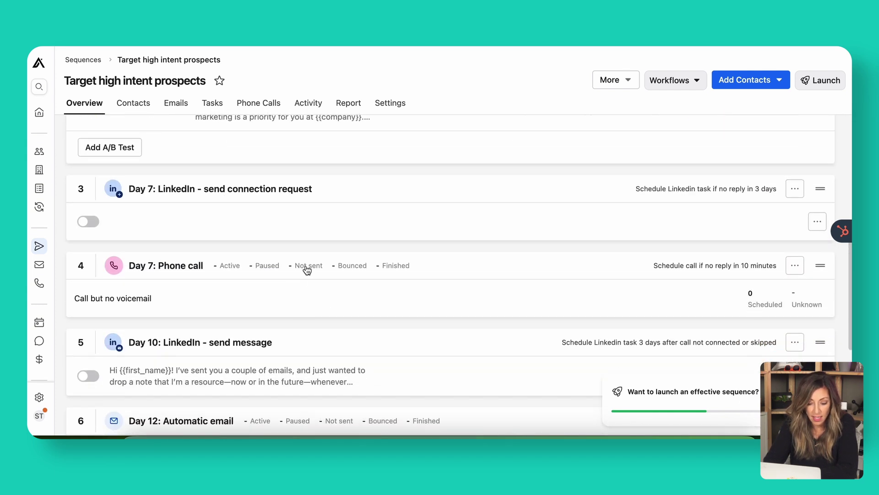
scroll(294, 365, "down", 2)
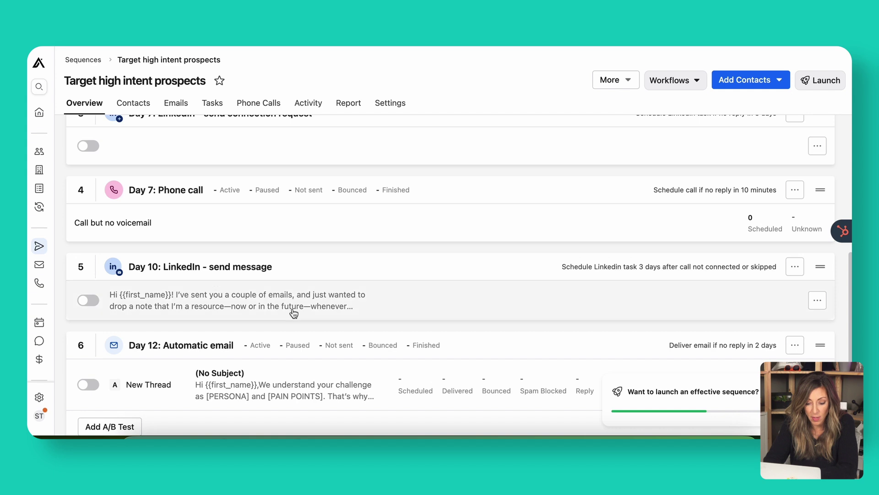
scroll(265, 386, "down", 3)
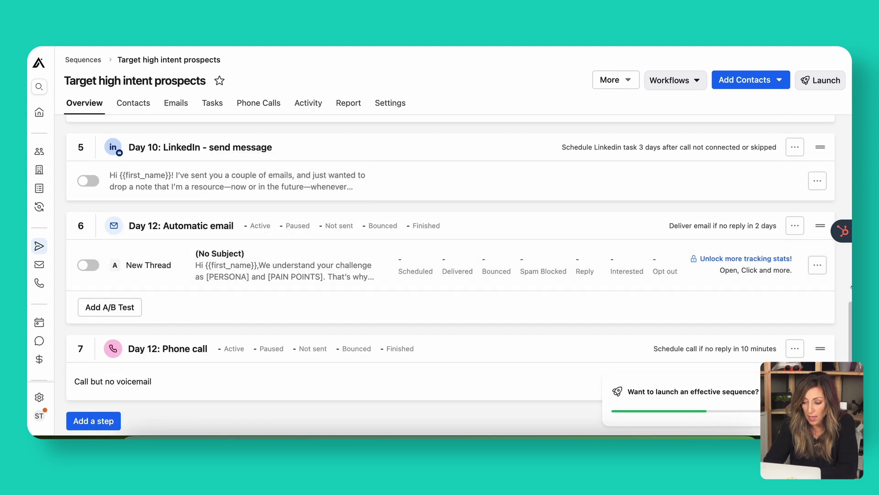
- Replace the Day 12 email's subject and body with the AI assistant's personalized version
left_click(817, 265)
left_click(813, 284)
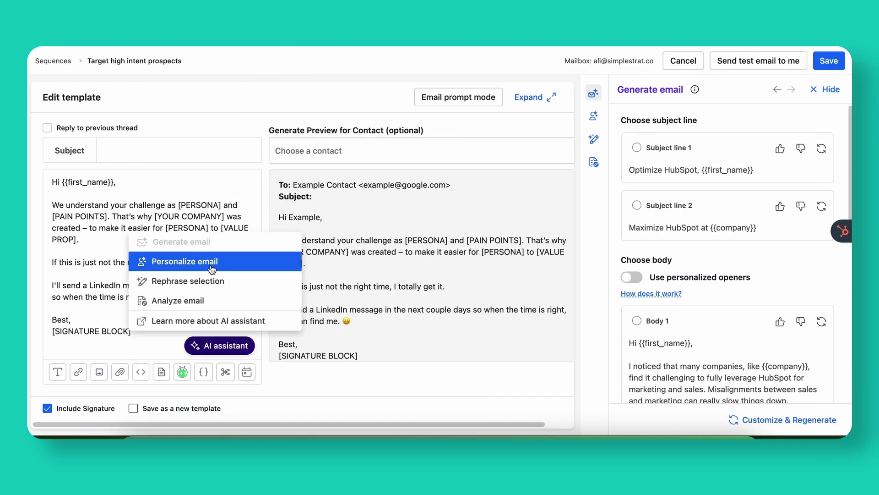
left_click(819, 210)
left_click(636, 205)
left_click(548, 280)
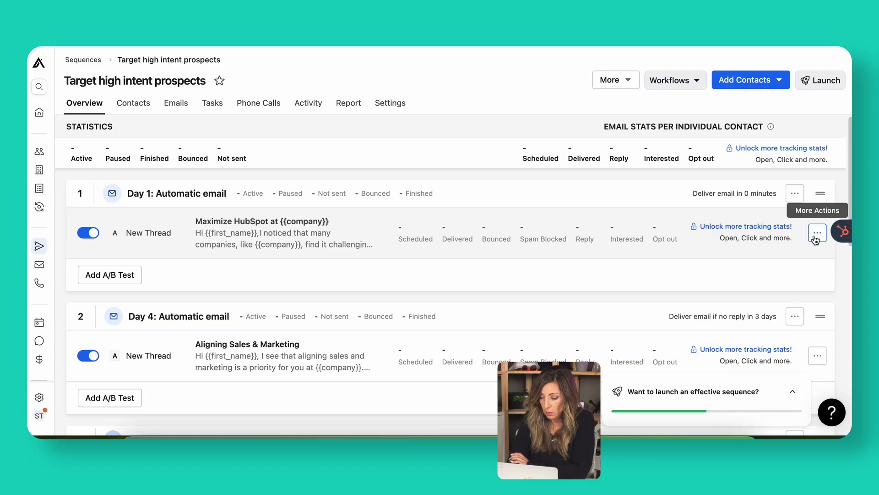
- Send yourself test copies of the Day 1 and Day 4 emails
left_click(817, 233)
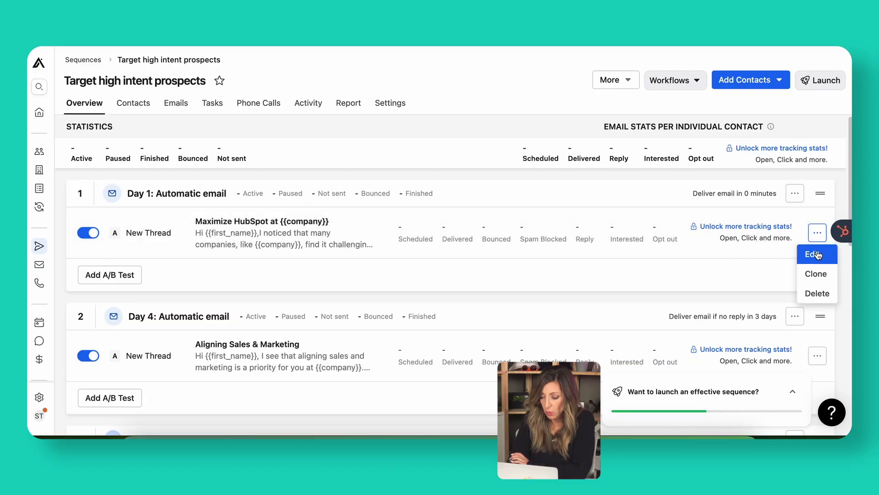
left_click(818, 254)
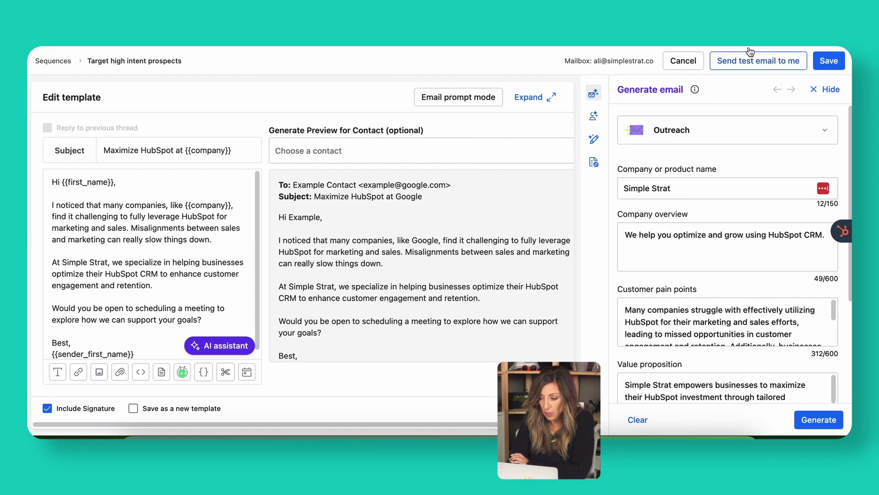
left_click(741, 61)
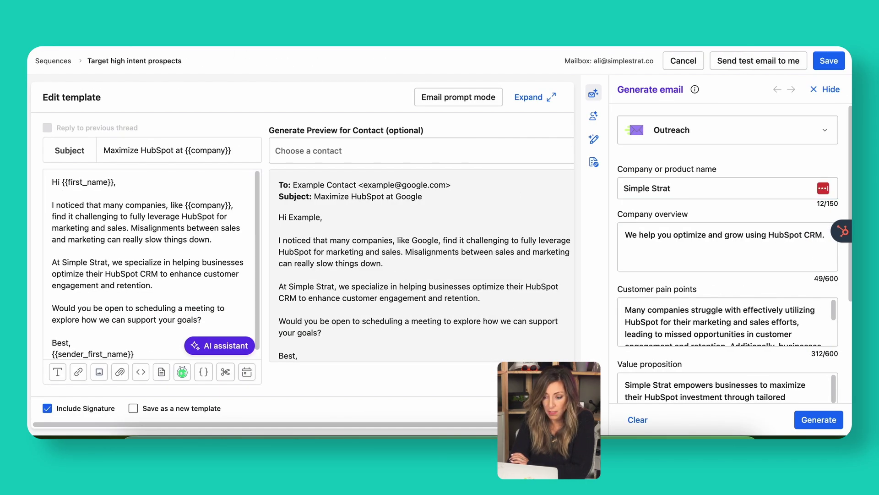
left_click(683, 61)
scroll(824, 211, "down", 2)
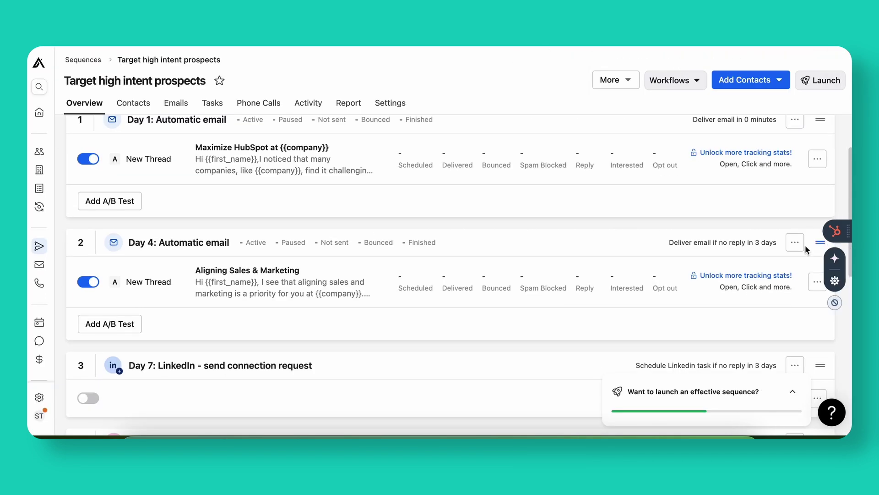
left_click(817, 282)
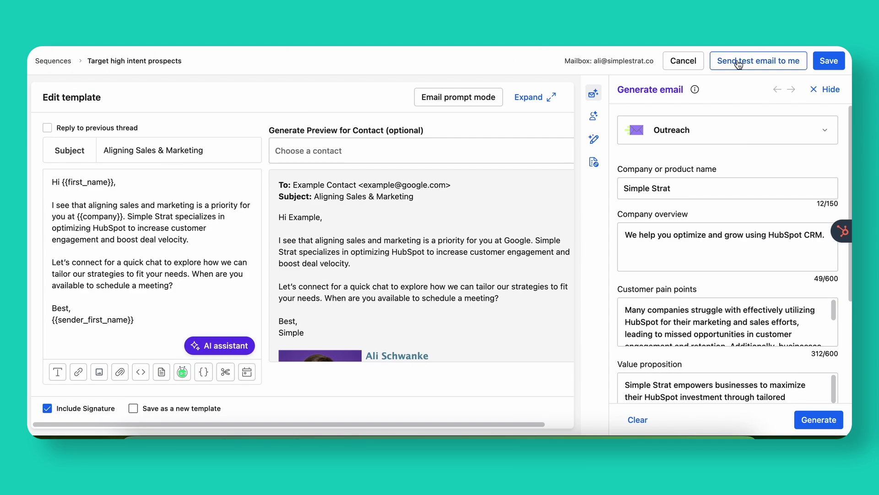
left_click(741, 61)
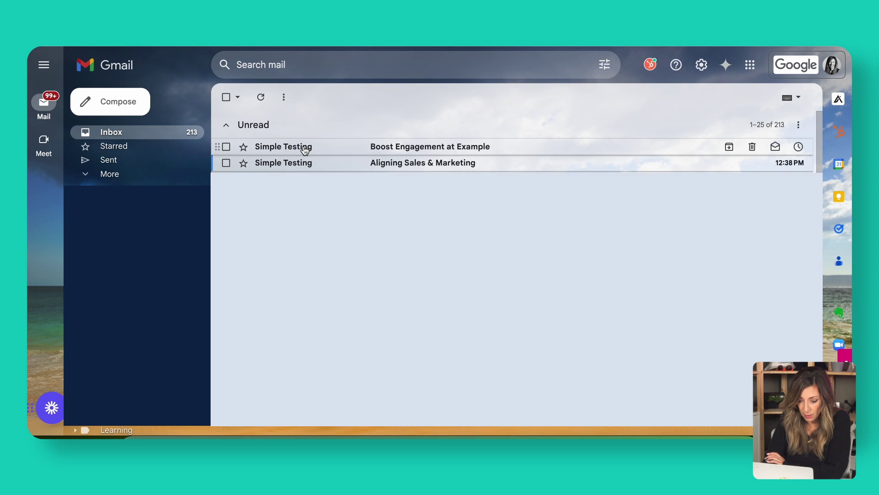
- Open the newly arrived HubSpot test email in the Gmail inbox
left_click(304, 146)
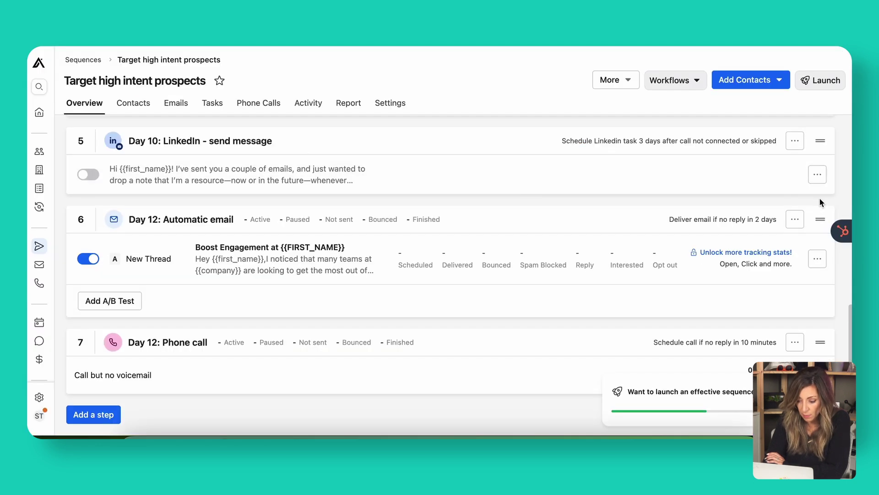
- Delete {{sender_first_name}} under 'Best,' in the Day 1 email and save it
scroll(783, 191, "up", 10)
left_click(818, 233)
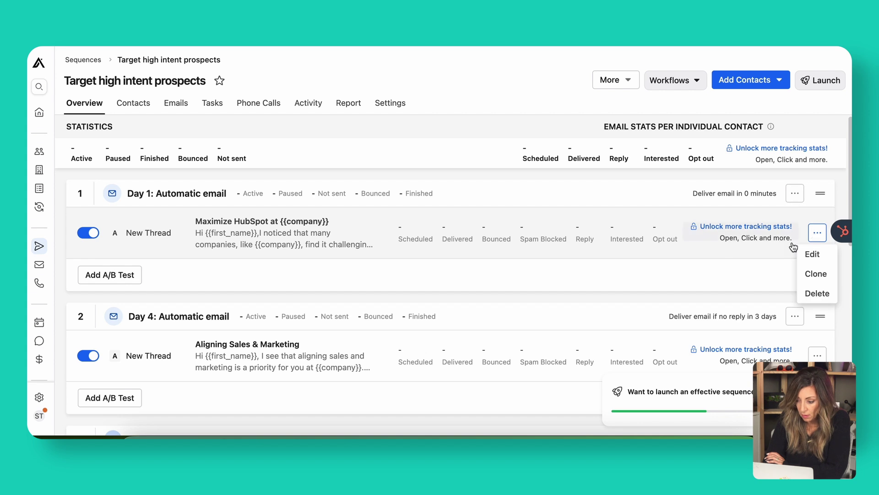
left_click(821, 252)
scroll(321, 298, "down", 2)
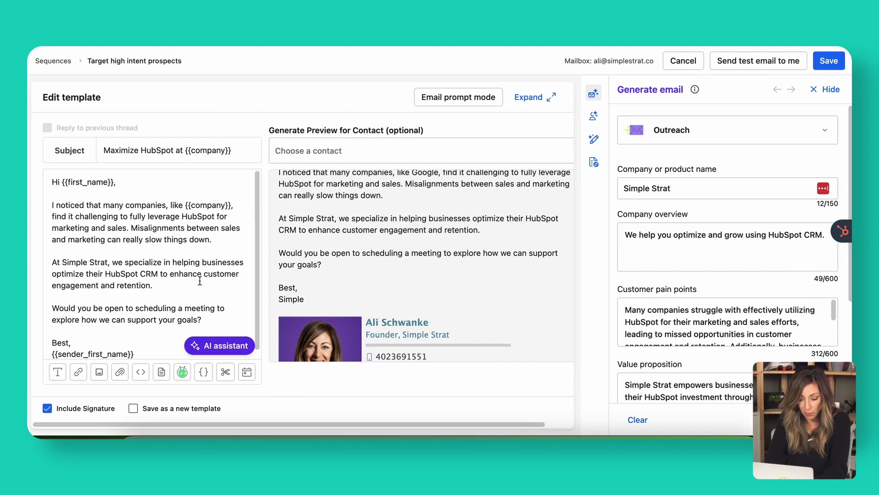
scroll(89, 316, "down", 1)
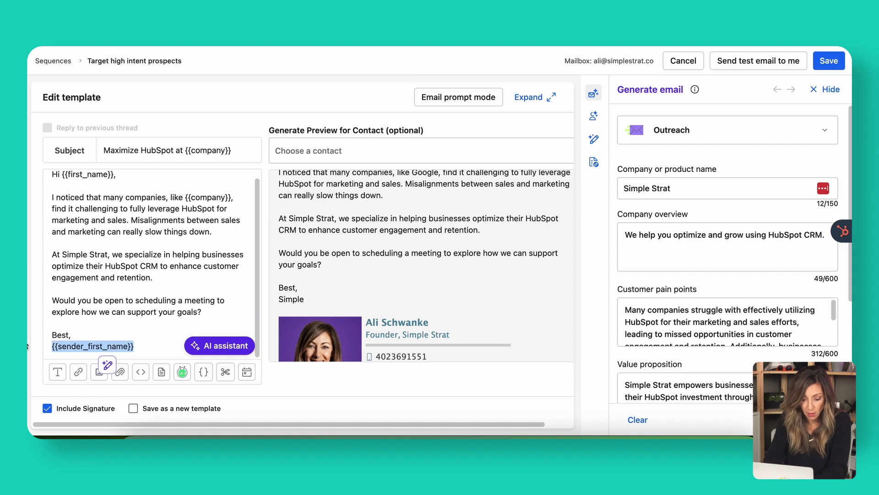
key("BackSpace")
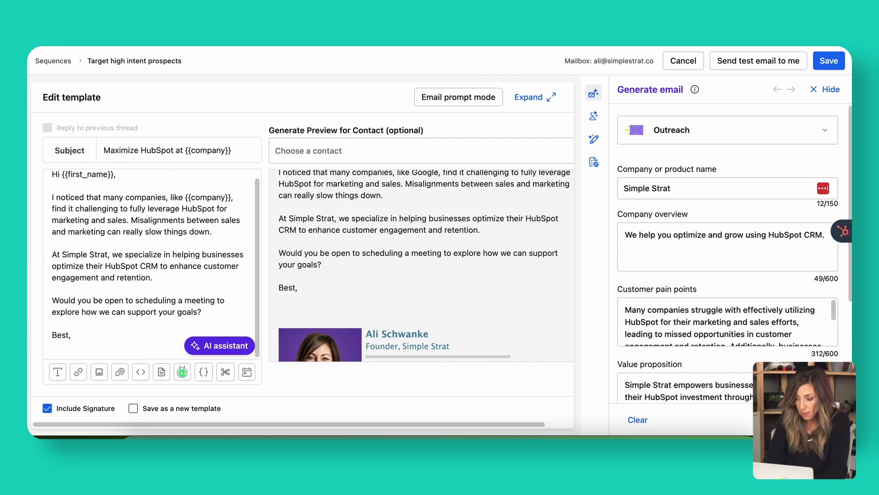
left_click(830, 60)
- Delete the {{sender_first_name}} sign-off placeholder from the Day 4 and Day 12 emails
scroll(615, 345, "down", 1)
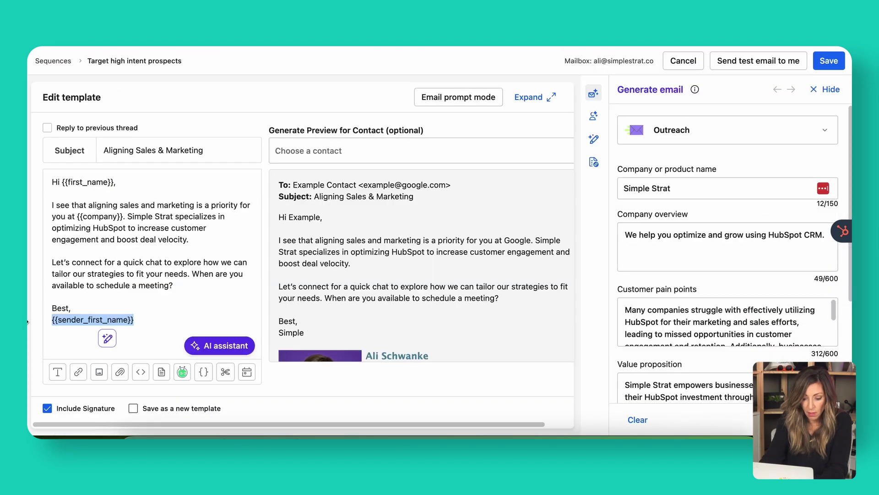
key("BackSpace")
key("BackSpace")
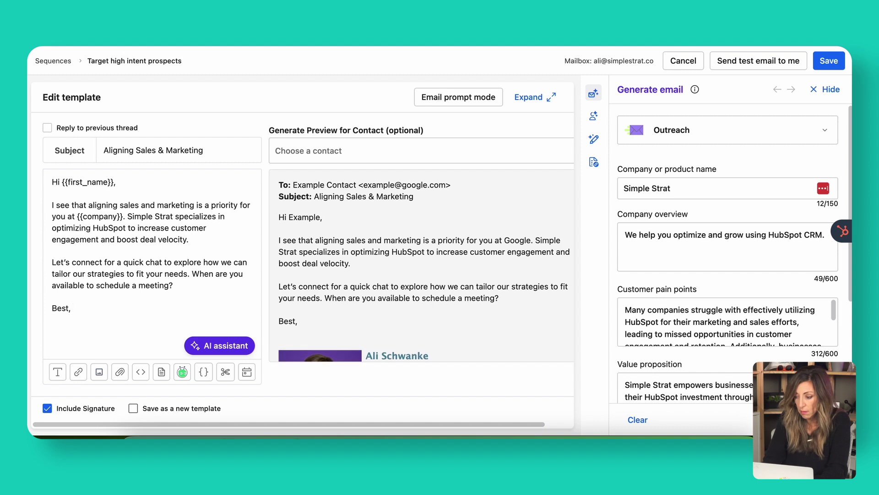
left_click(830, 60)
scroll(815, 301, "down", 5)
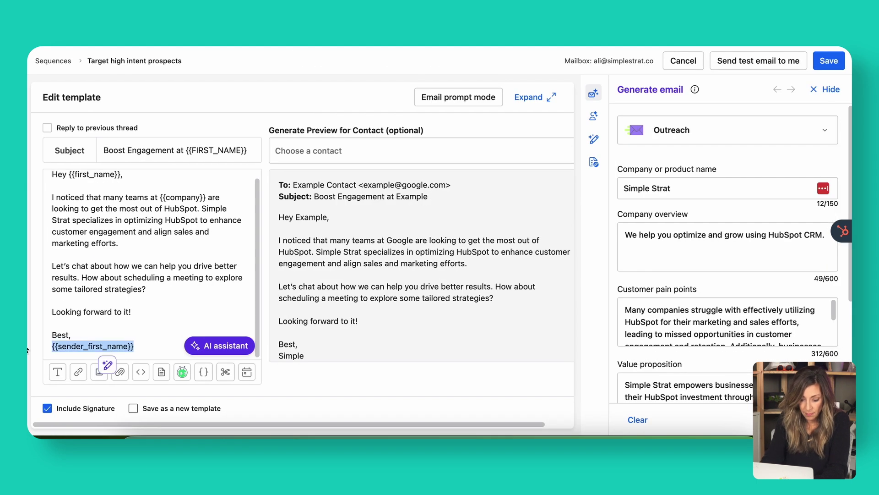
key("BackSpace")
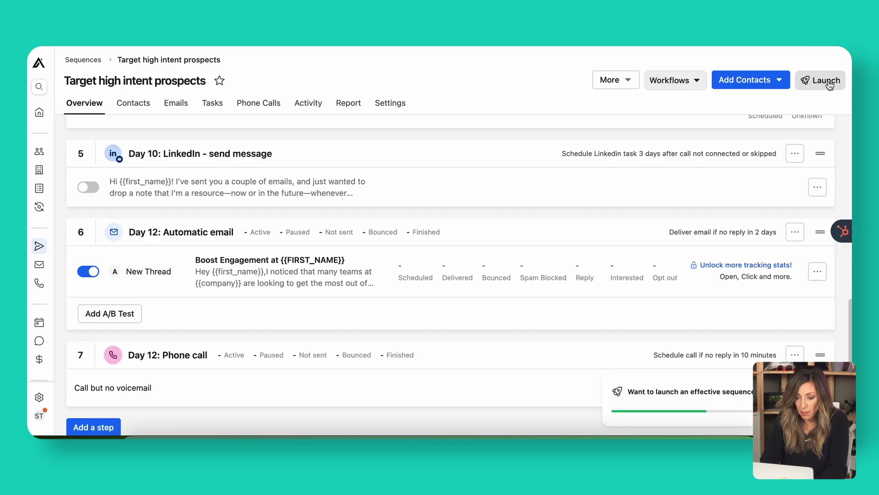
- Launch 'Target high intent prospects' without contacts and dismiss the onboarding notice
left_click(827, 81)
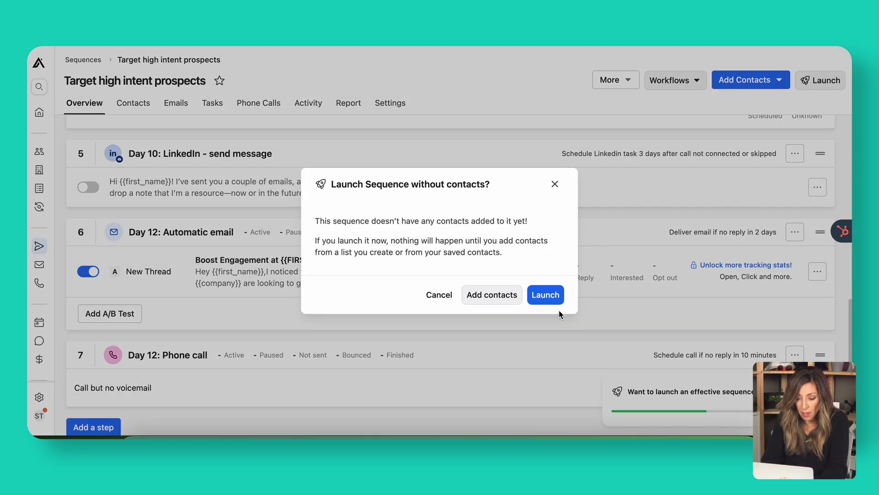
left_click(548, 298)
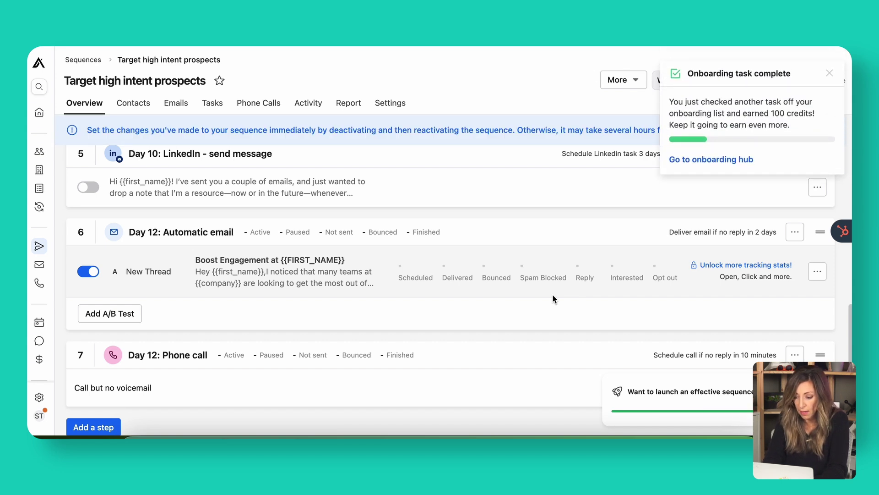
left_click(830, 74)
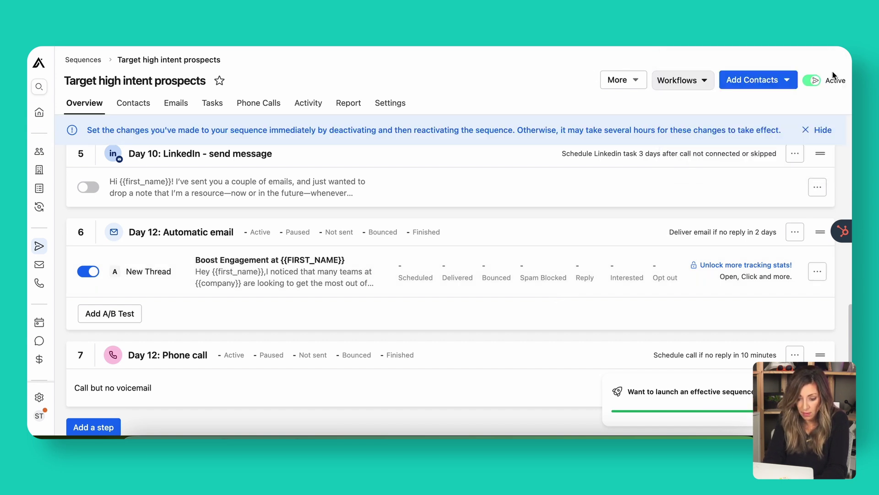
- Add the 175 contacts from the 'New lead gen campaign 1' list to the sequence
left_click(141, 110)
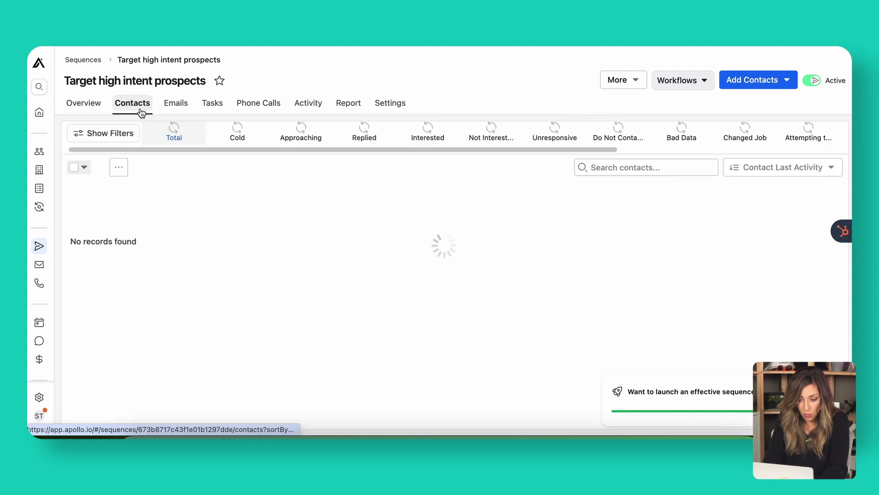
left_click(774, 80)
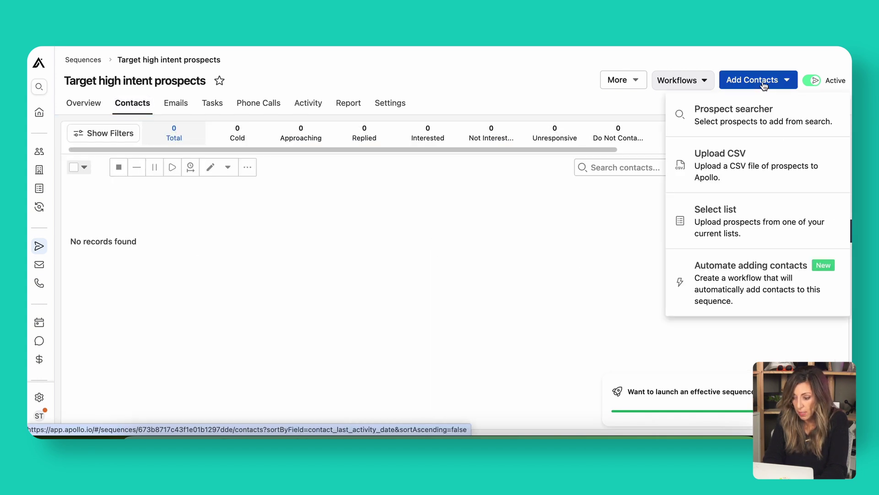
left_click(738, 220)
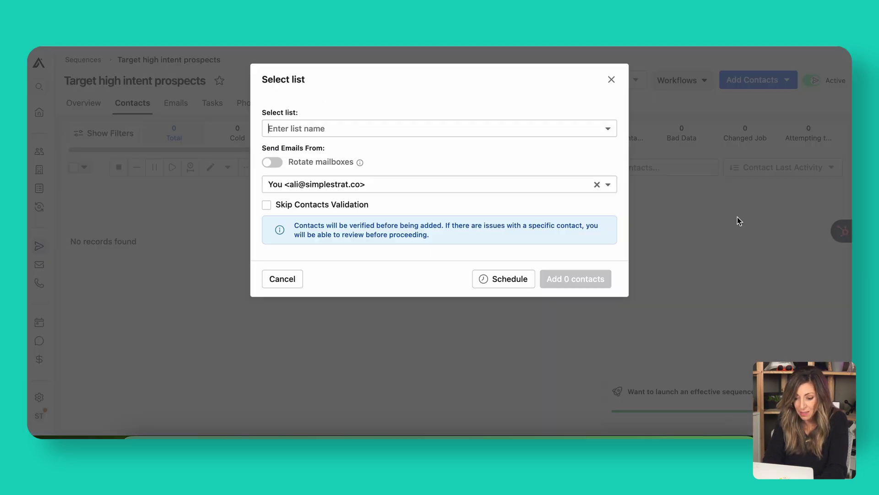
left_click(324, 128)
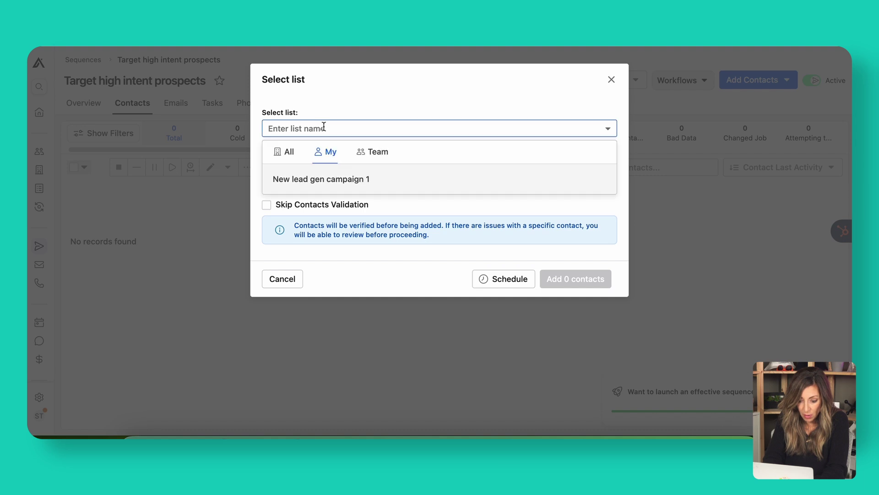
left_click(324, 179)
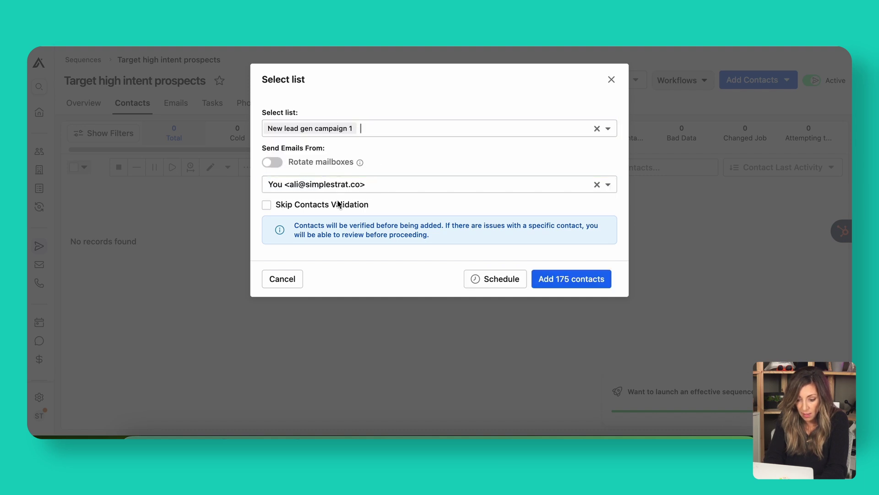
left_click(574, 279)
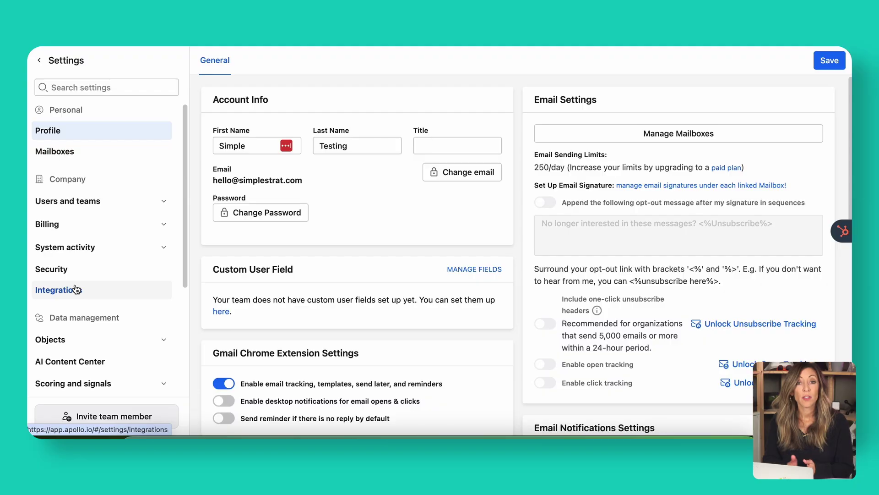
- Connect and authorise the HubSpot CRM integration from Apollo's Integrations settings
left_click(76, 289)
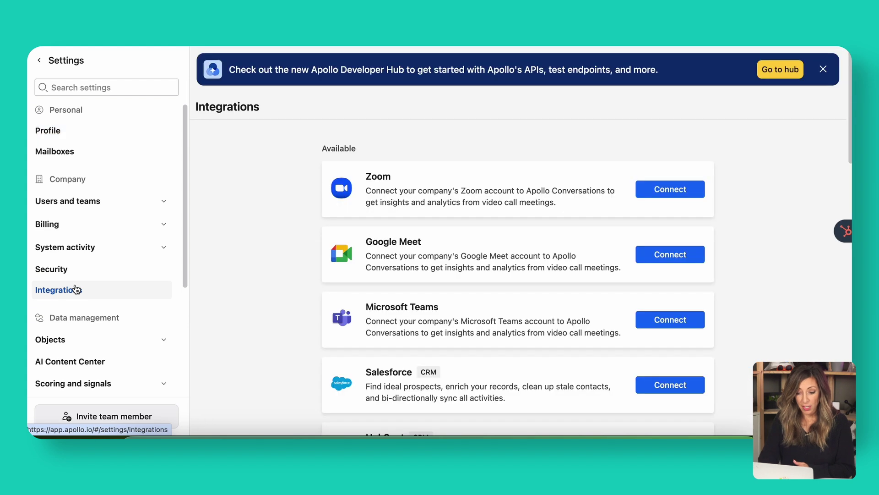
scroll(465, 302, "down", 5)
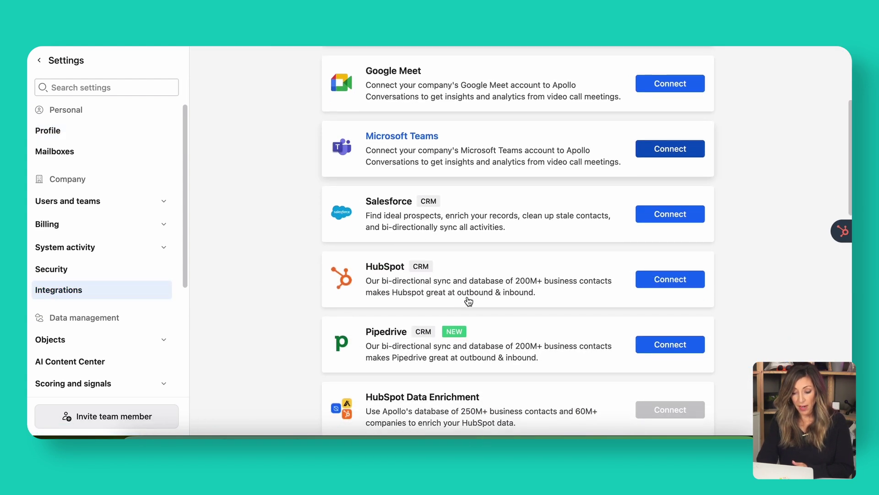
left_click(672, 280)
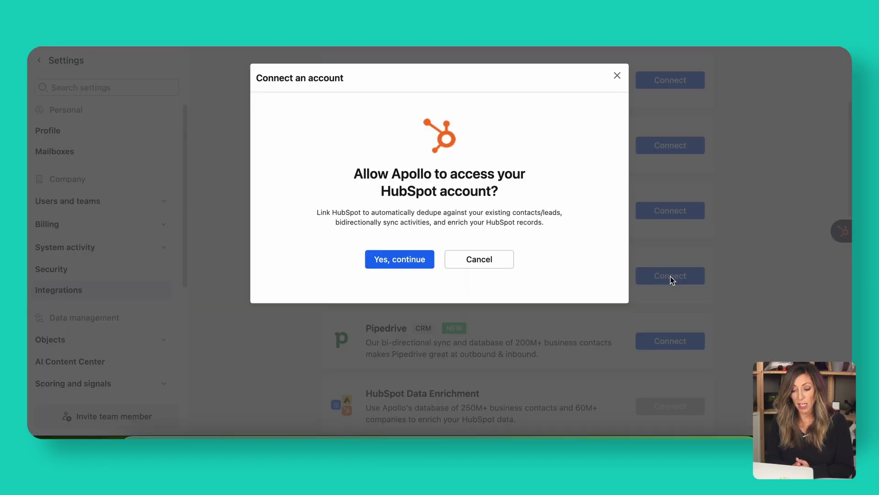
left_click(412, 268)
scroll(315, 402, "down", 5)
left_click(296, 388)
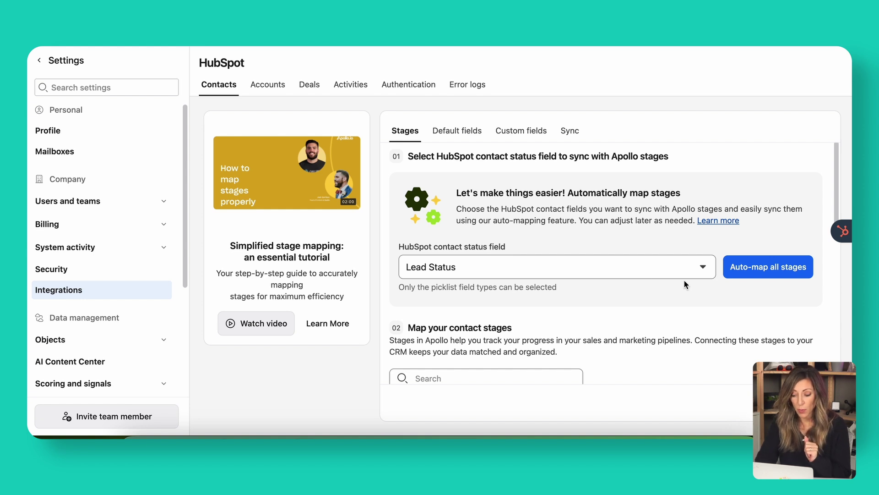
- Keep Lead Status as the HubSpot status field, review stage mappings and push settings, and save
left_click(698, 267)
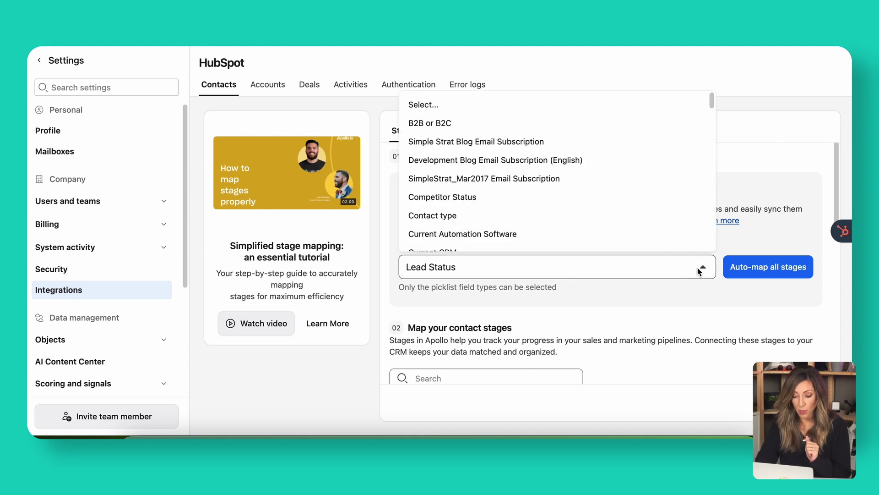
left_click(636, 292)
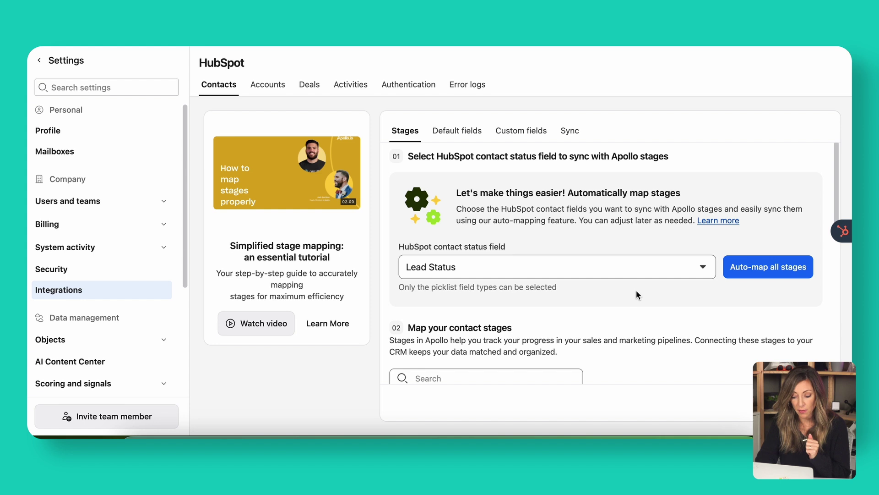
scroll(637, 290, "down", 10)
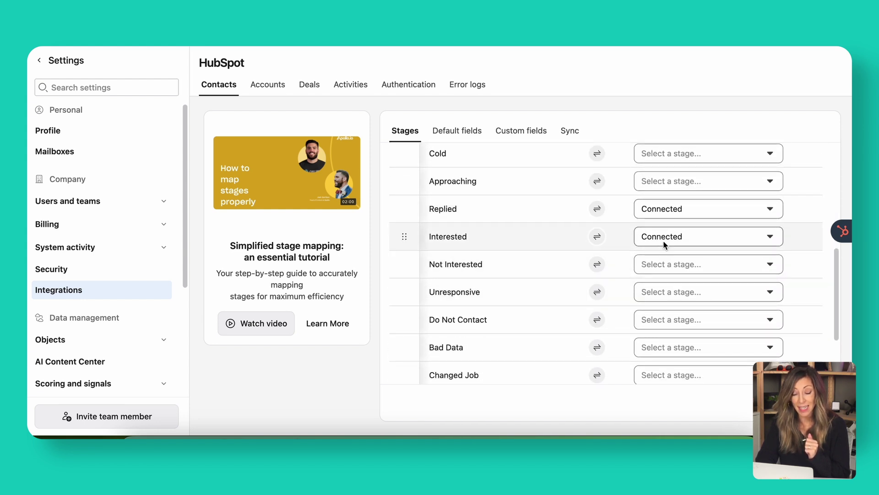
scroll(663, 238, "up", 10)
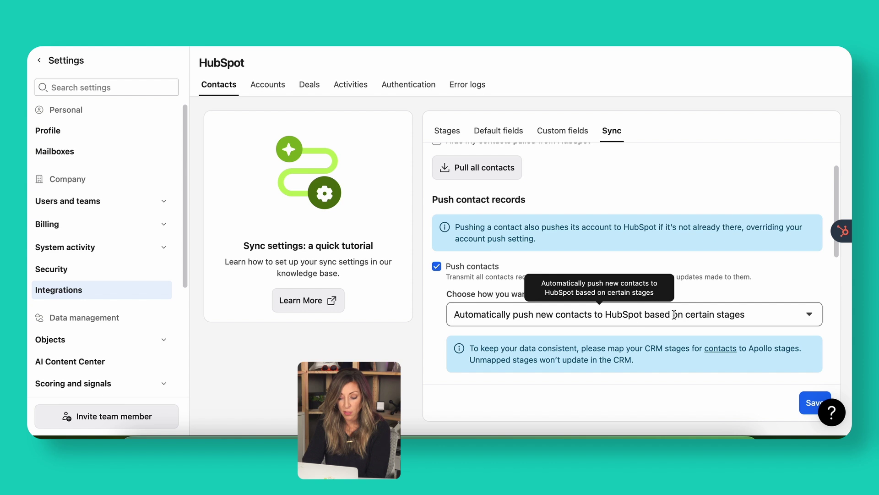
scroll(675, 316, "down", 3)
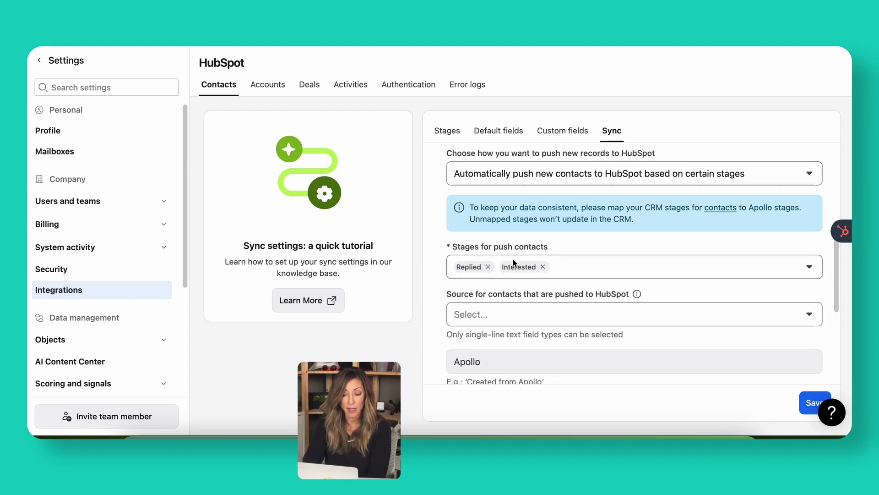
scroll(619, 274, "down", 2)
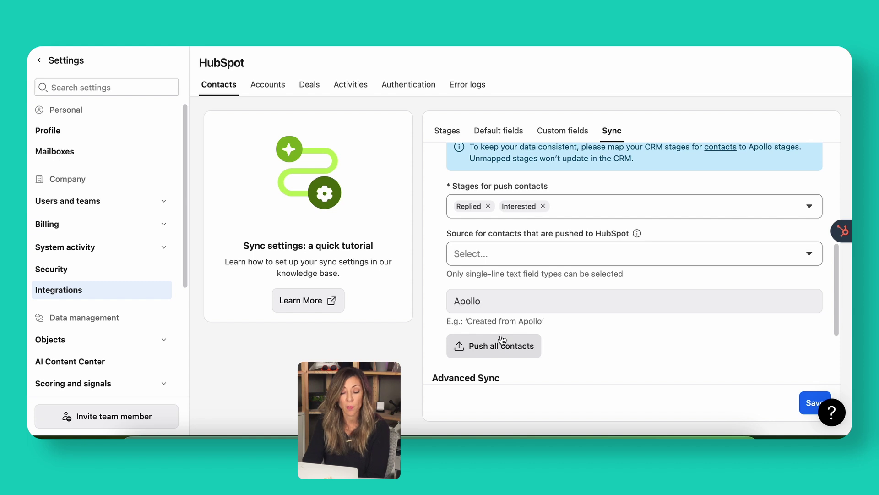
scroll(601, 350, "down", 3)
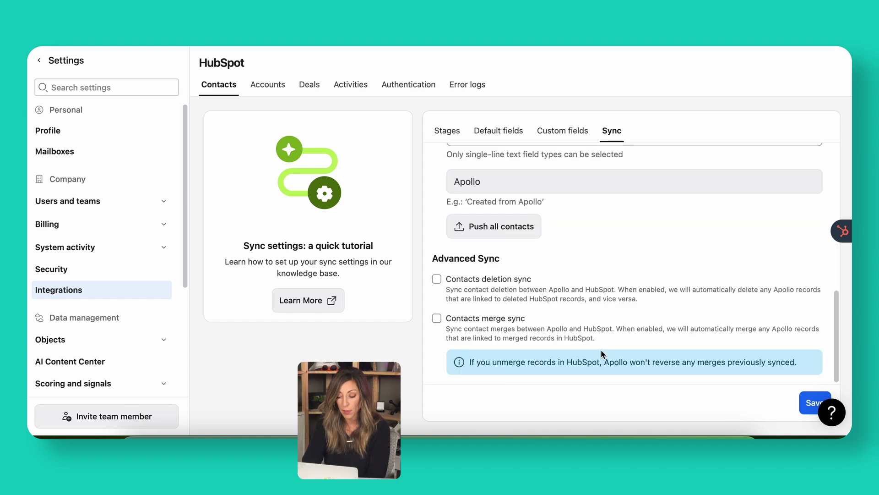
left_click(808, 403)
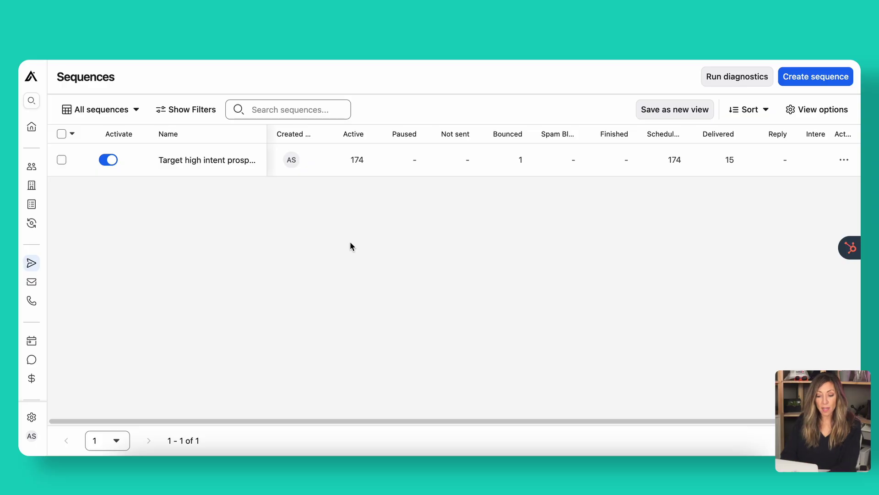
- Review the 'Target high intent prospects' report: 15 delivered, 0 opened, 0.00% conversion
left_click(206, 165)
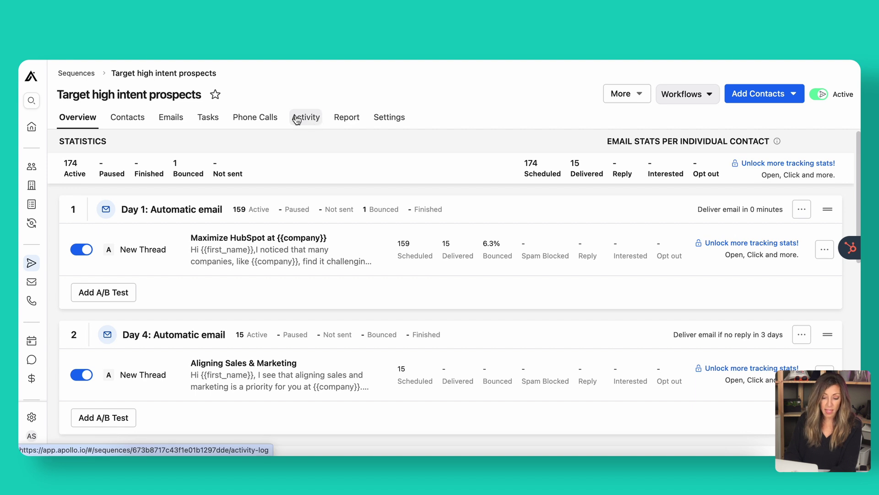
left_click(342, 119)
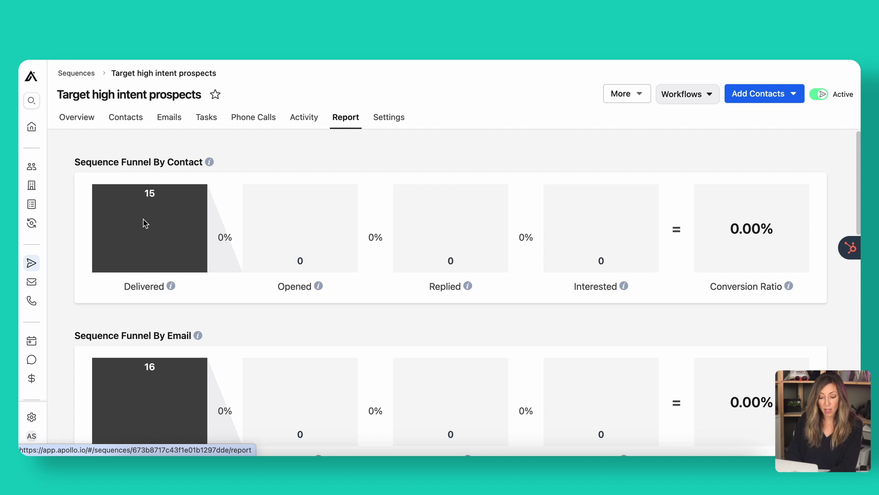
scroll(147, 226, "down", 8)
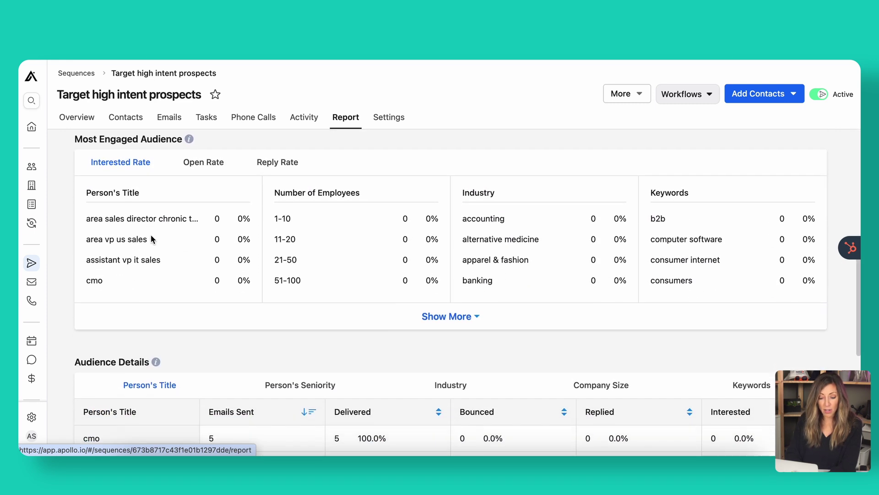
scroll(152, 236, "down", 3)
scroll(151, 236, "up", 11)
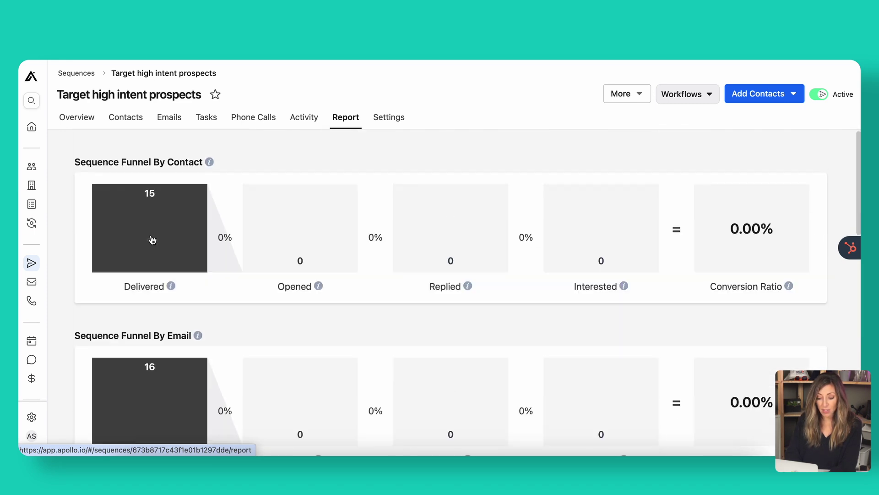